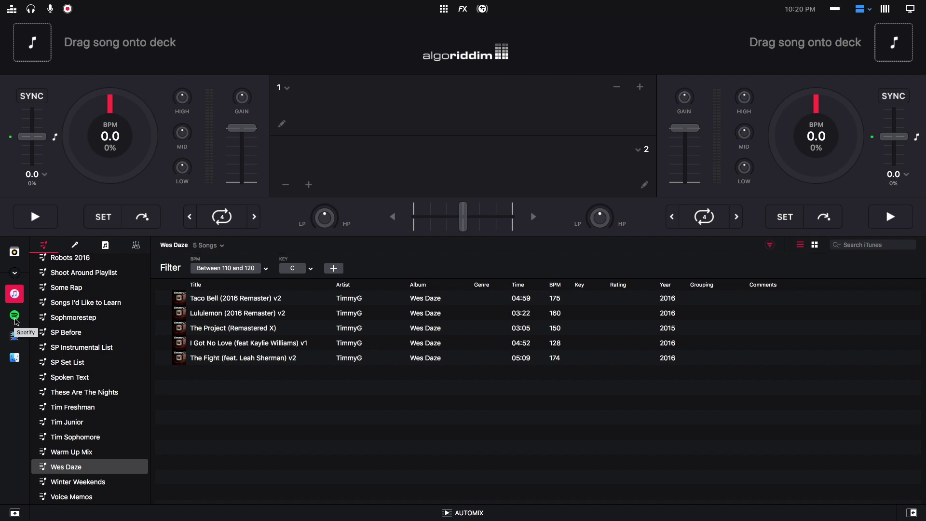
- Start the Spotify login from djay and submit the account's e-mail and password
{"action": "left_click", "coordinate": [15, 319]}
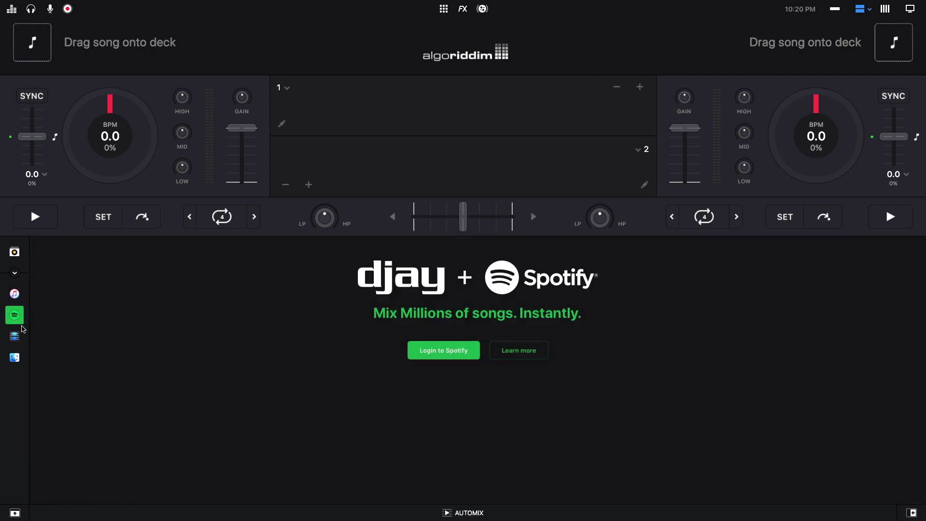
{"action": "left_click", "coordinate": [436, 359]}
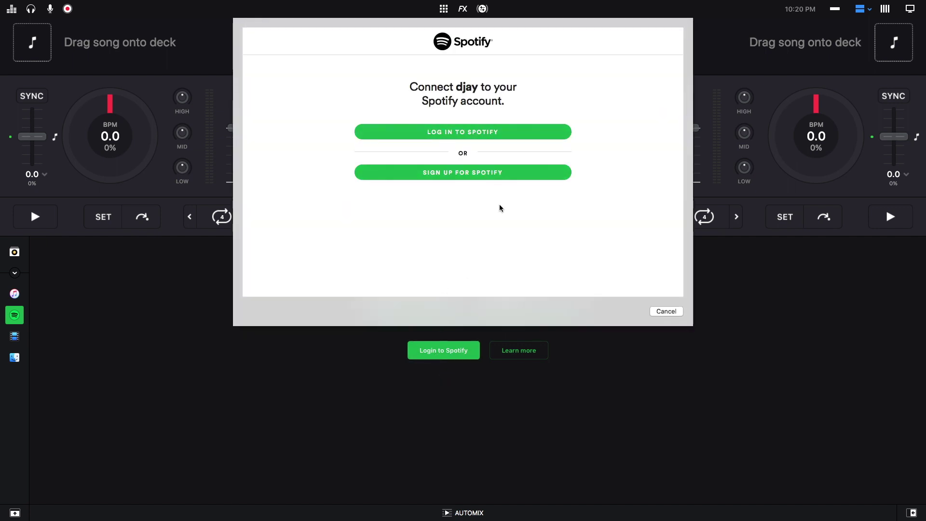
{"action": "left_click", "coordinate": [477, 133]}
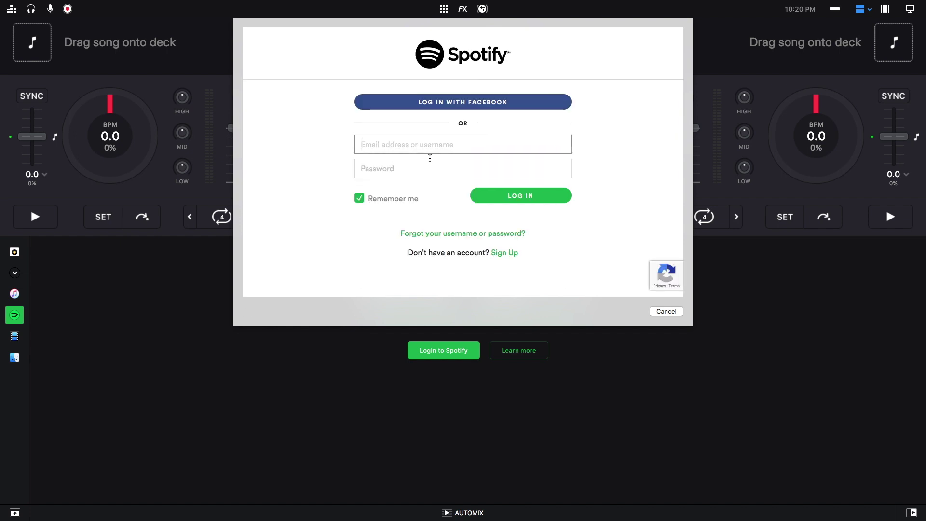
{"action": "type", "text": "timmygoodch"}
{"action": "key", "text": "Return"}
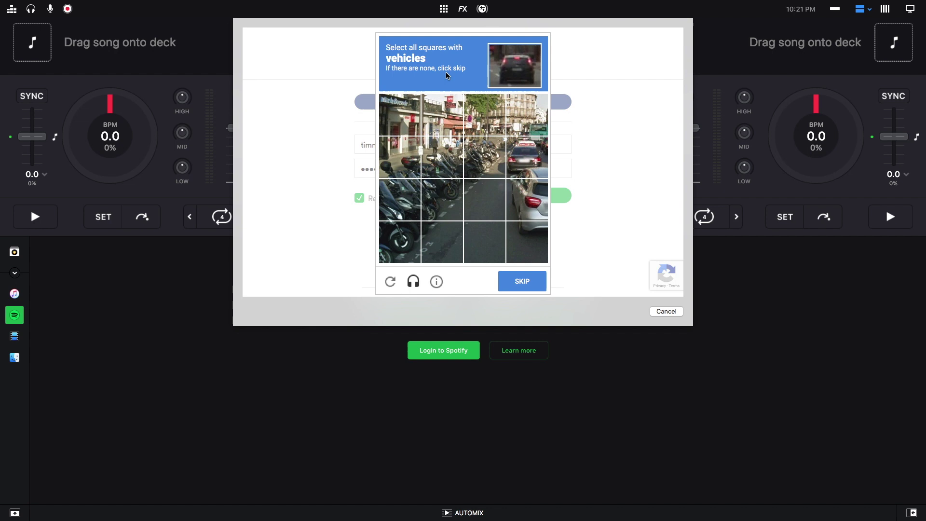
- Solve the vehicle and pickup-truck reCAPTCHA and verify to finish logging in
{"action": "left_click", "coordinate": [532, 126]}
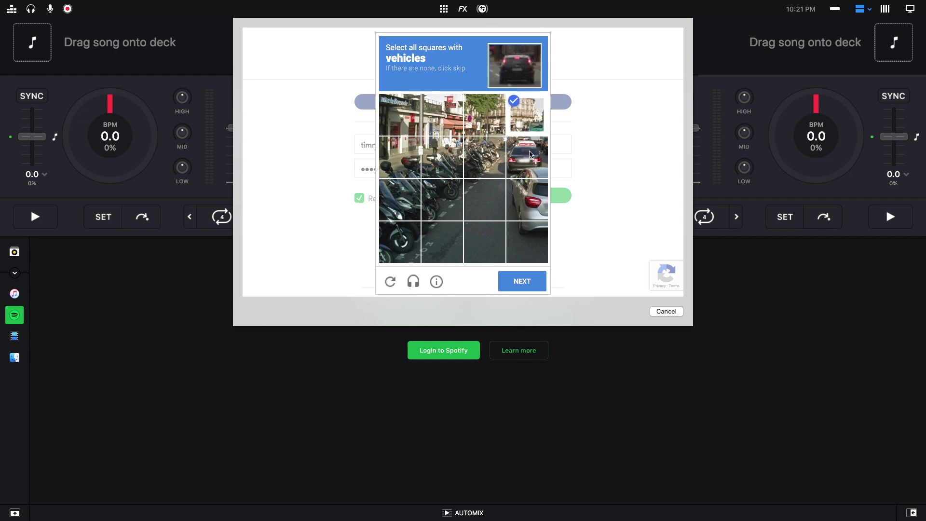
{"action": "left_click", "coordinate": [529, 195]}
{"action": "left_click", "coordinate": [533, 249]}
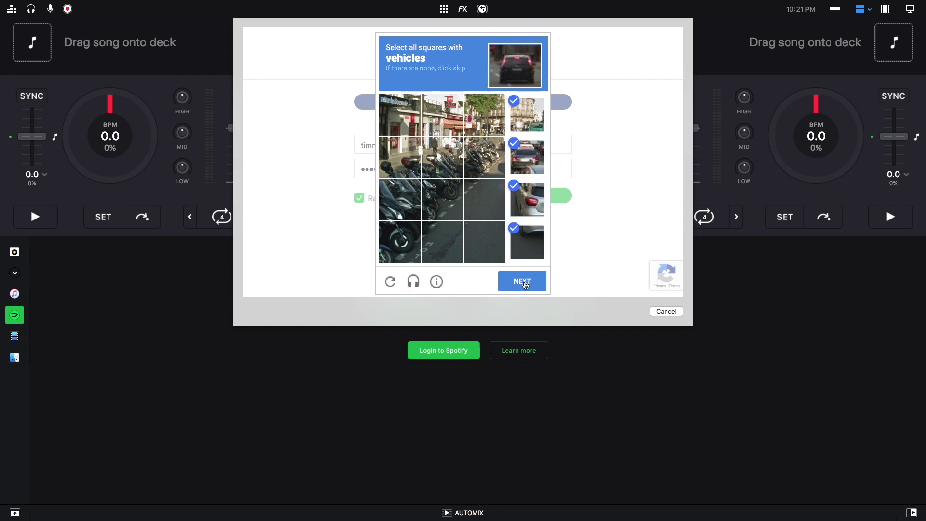
{"action": "left_click", "coordinate": [525, 284]}
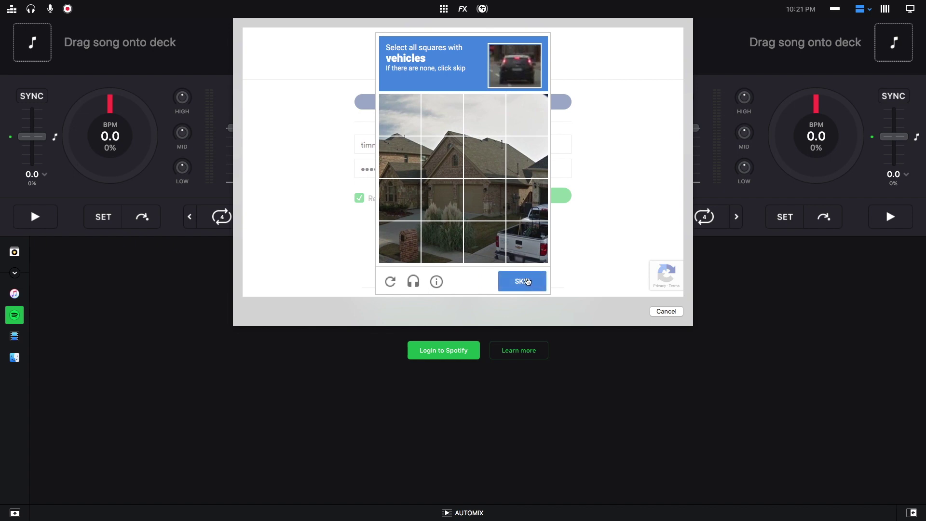
{"action": "left_click", "coordinate": [527, 251]}
{"action": "left_click", "coordinate": [485, 241]}
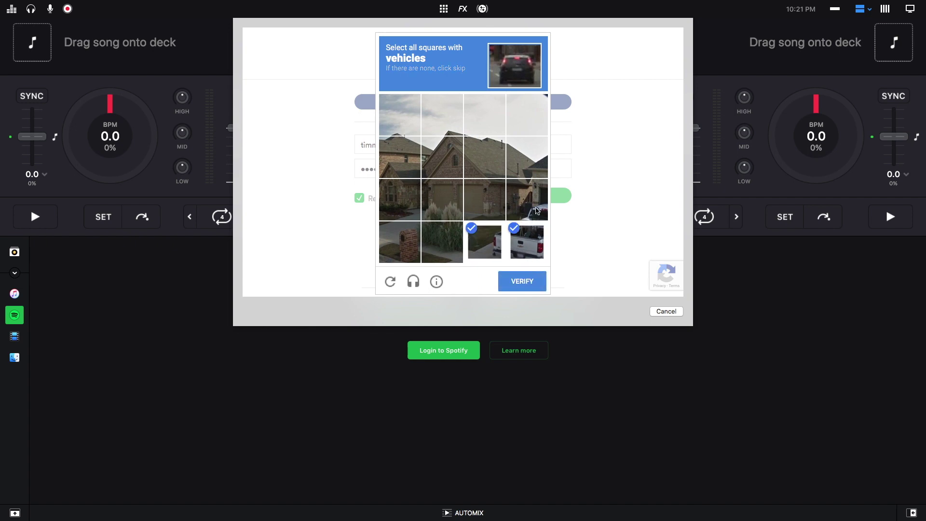
{"action": "left_click", "coordinate": [536, 208]}
{"action": "left_click", "coordinate": [524, 287]}
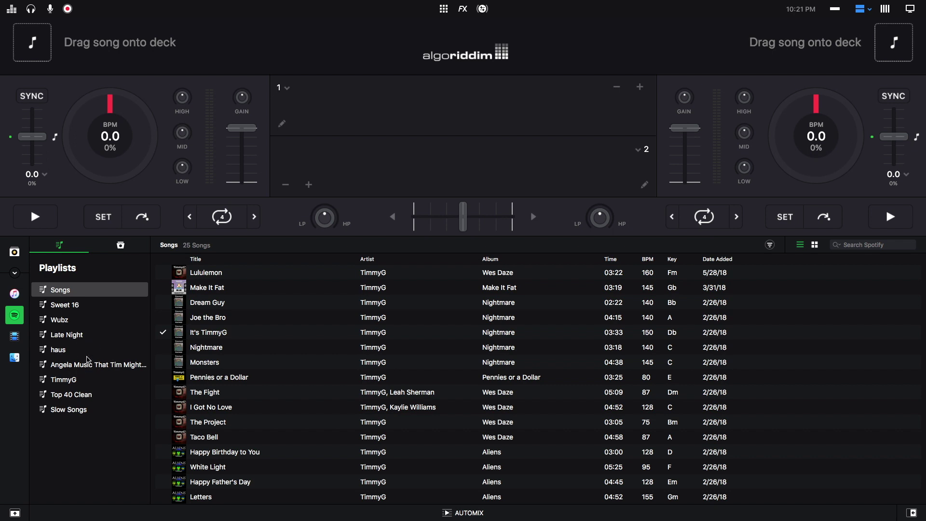
- Open the TimmyG playlist, load It's TimmyG (150 BPM, Db) onto deck 1 and play it
{"action": "left_click", "coordinate": [75, 384]}
{"action": "scroll", "coordinate": [234, 389], "scroll_direction": "down", "scroll_amount": 3}
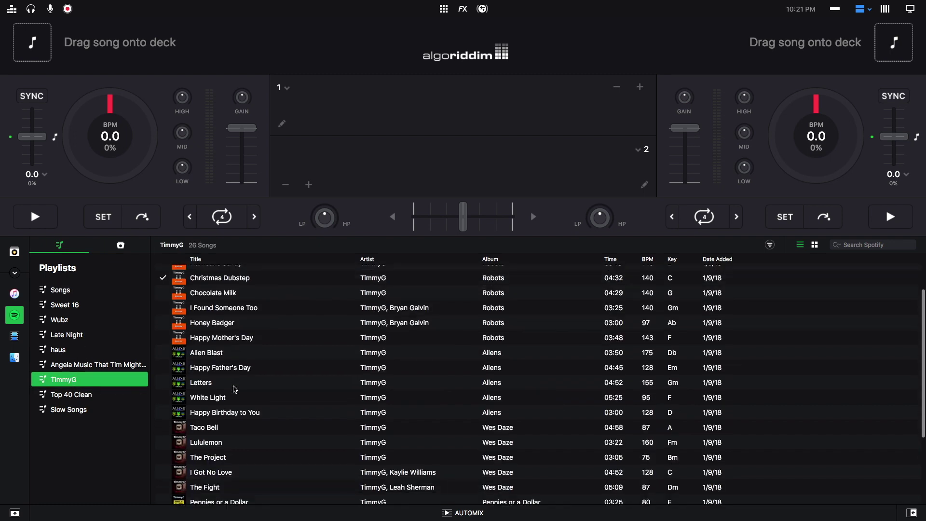
{"action": "scroll", "coordinate": [234, 388], "scroll_direction": "down", "scroll_amount": 5}
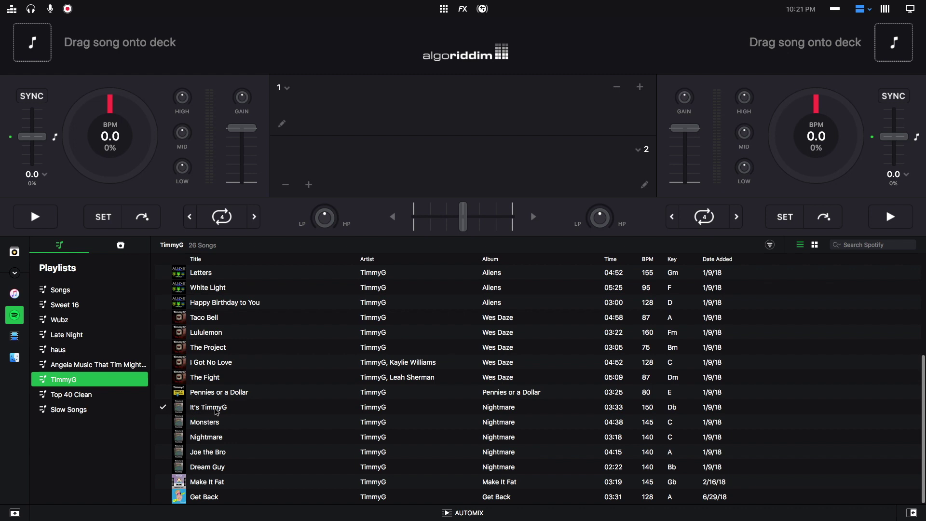
{"action": "left_click_drag", "start_coordinate": [216, 411], "coordinate": [123, 58]}
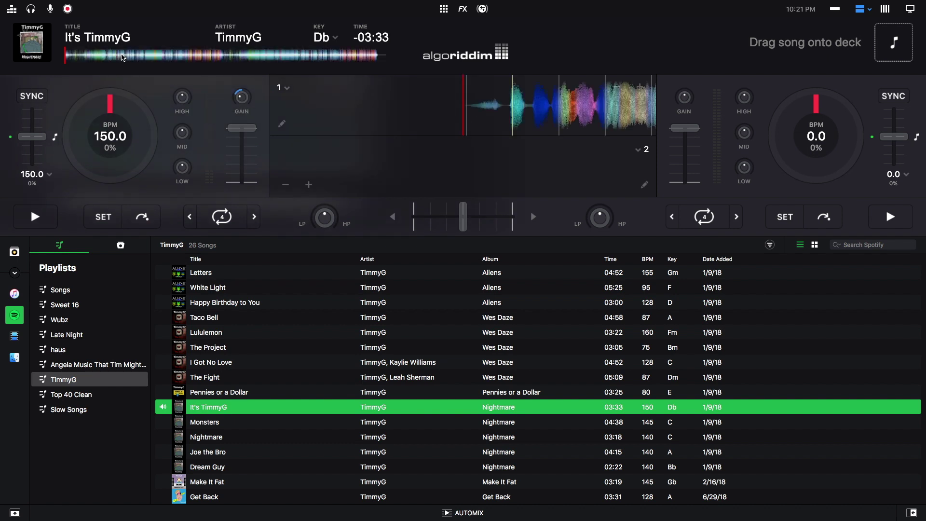
{"action": "left_click", "coordinate": [42, 214]}
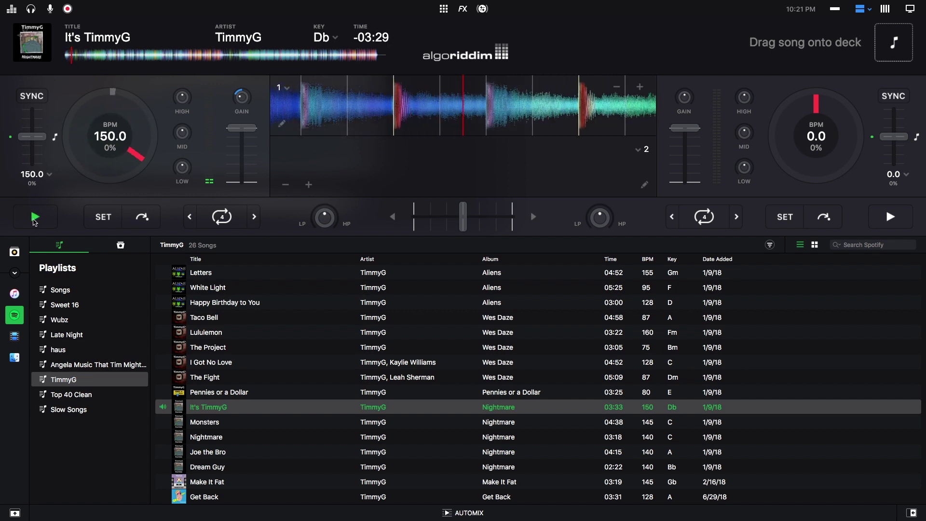
- Pause deck 1 and filter the song list to a 140–150 BPM range
{"action": "left_click", "coordinate": [35, 217]}
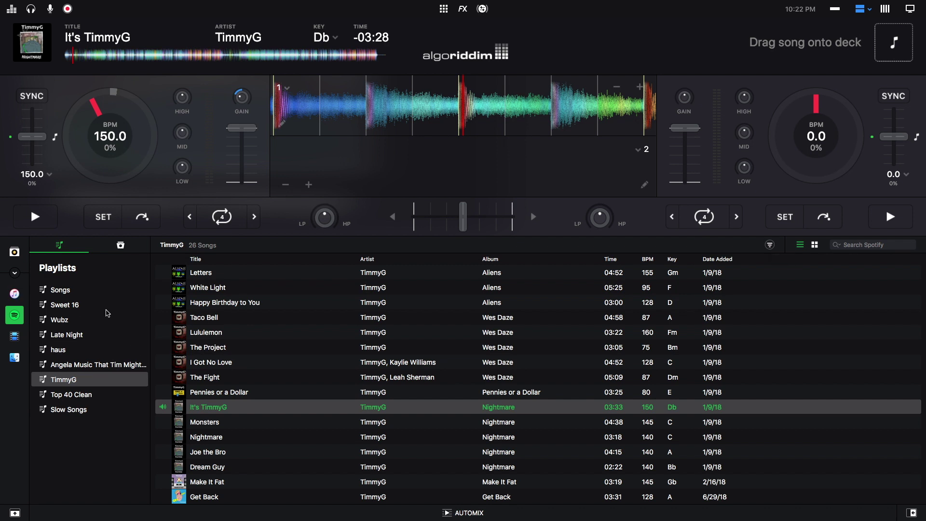
{"action": "left_click", "coordinate": [770, 246]}
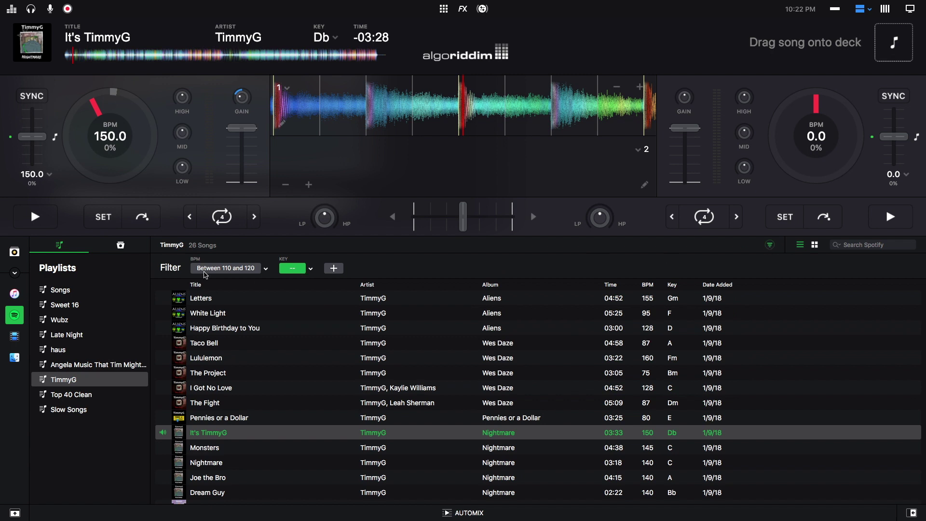
{"action": "left_click", "coordinate": [267, 272]}
{"action": "left_click", "coordinate": [277, 309]}
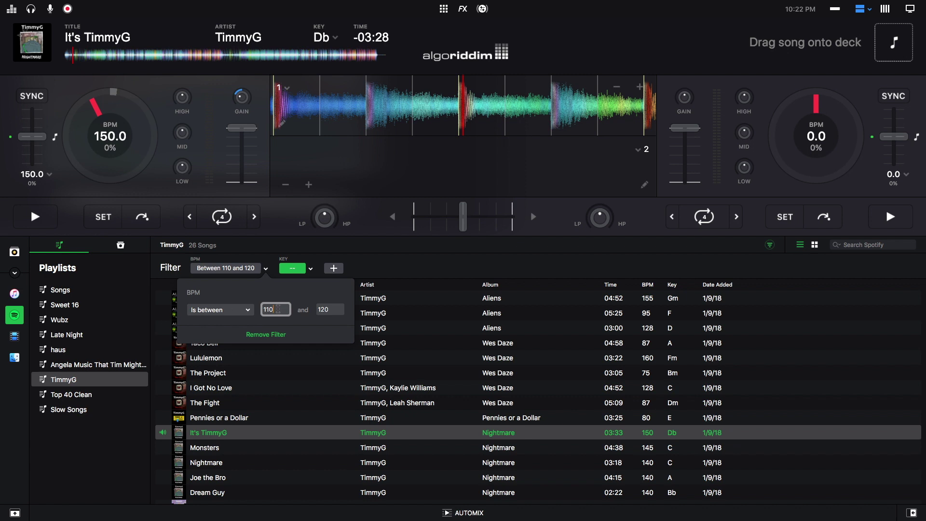
{"action": "double_click", "coordinate": [324, 312]}
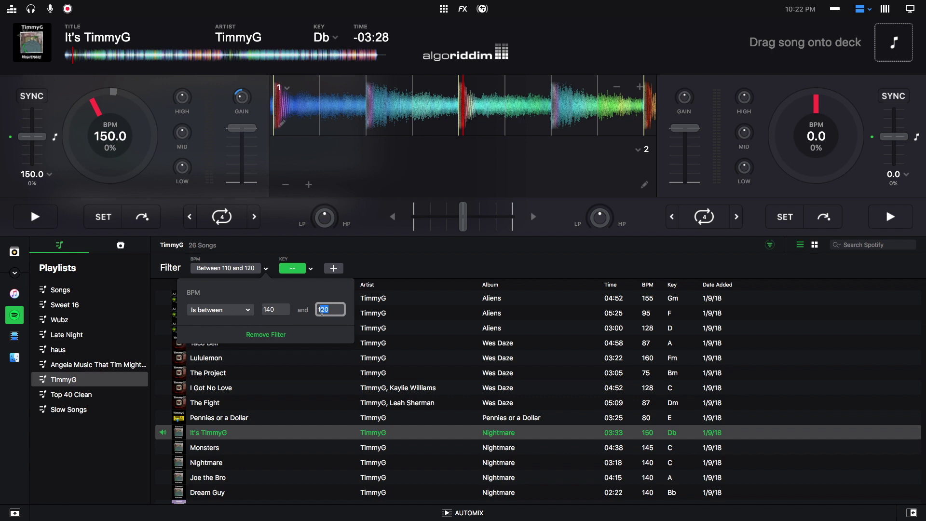
{"action": "type", "text": "150"}
{"action": "left_click", "coordinate": [238, 271]}
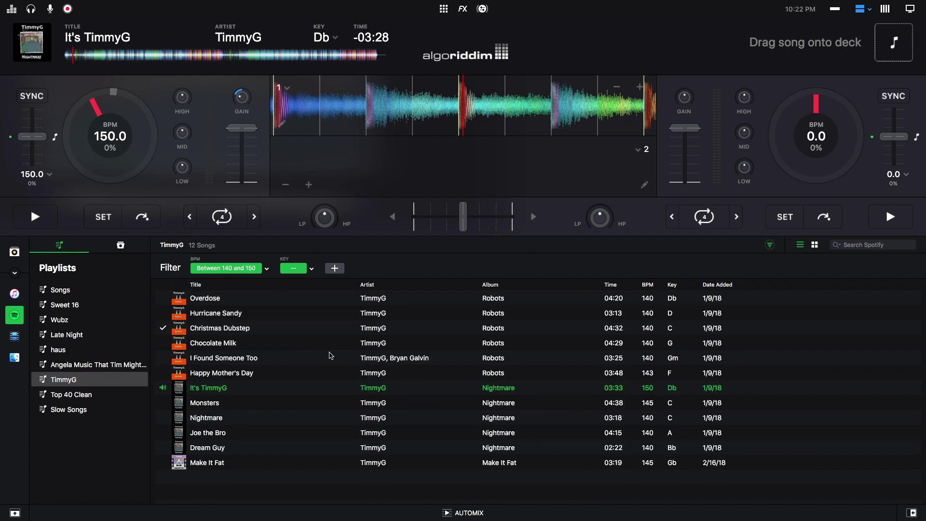
- Turn off the BPM filter and look through the key and addable filter lists
{"action": "scroll", "coordinate": [337, 343], "scroll_direction": "down", "scroll_amount": 2}
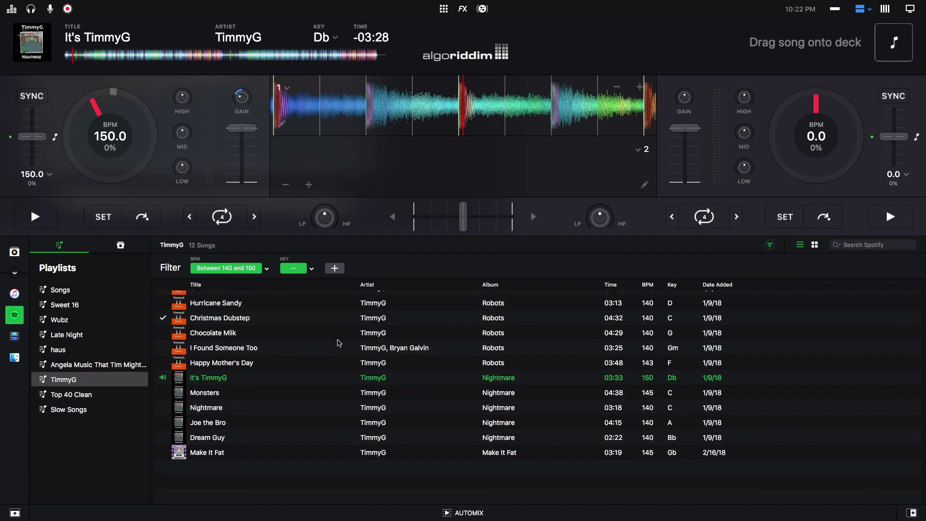
{"action": "left_click", "coordinate": [218, 272]}
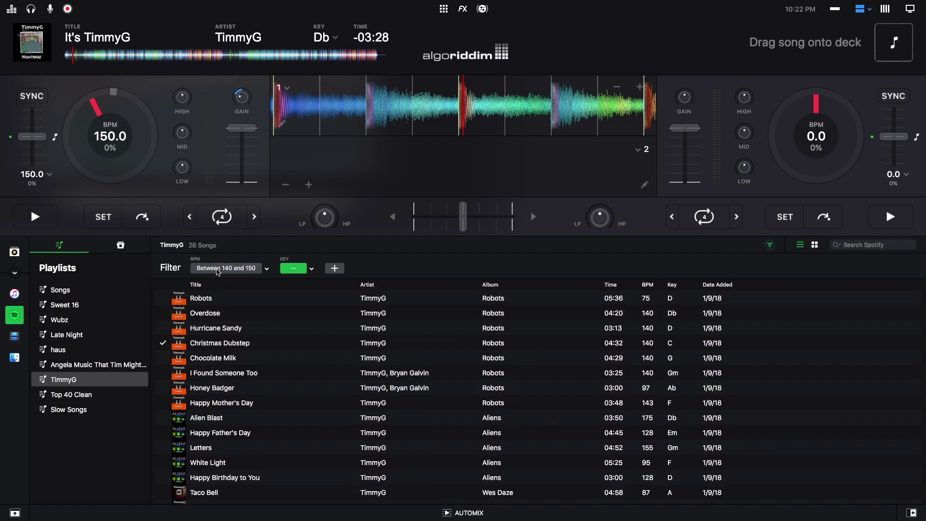
{"action": "left_click", "coordinate": [311, 271]}
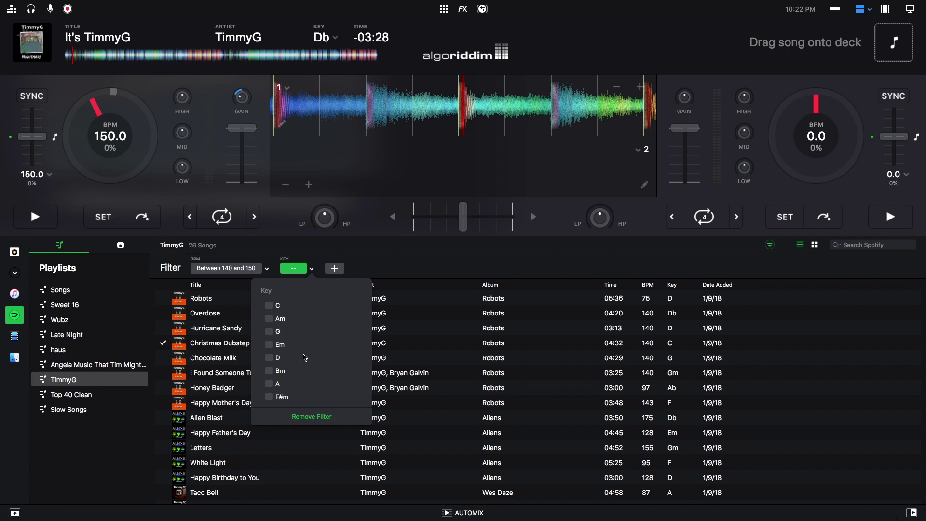
{"action": "scroll", "coordinate": [304, 357], "scroll_direction": "down", "scroll_amount": 5}
{"action": "scroll", "coordinate": [304, 357], "scroll_direction": "up", "scroll_amount": 5}
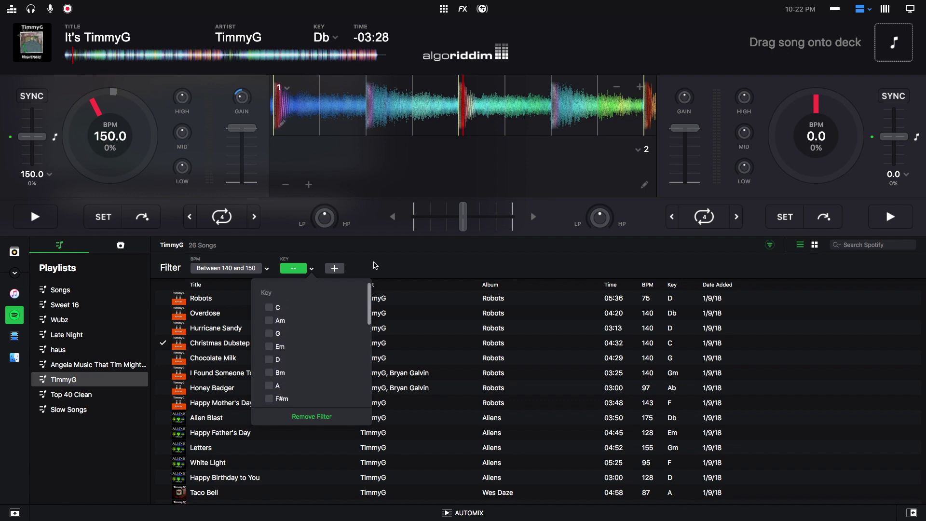
{"action": "left_click", "coordinate": [335, 268]}
{"action": "left_click", "coordinate": [335, 268]}
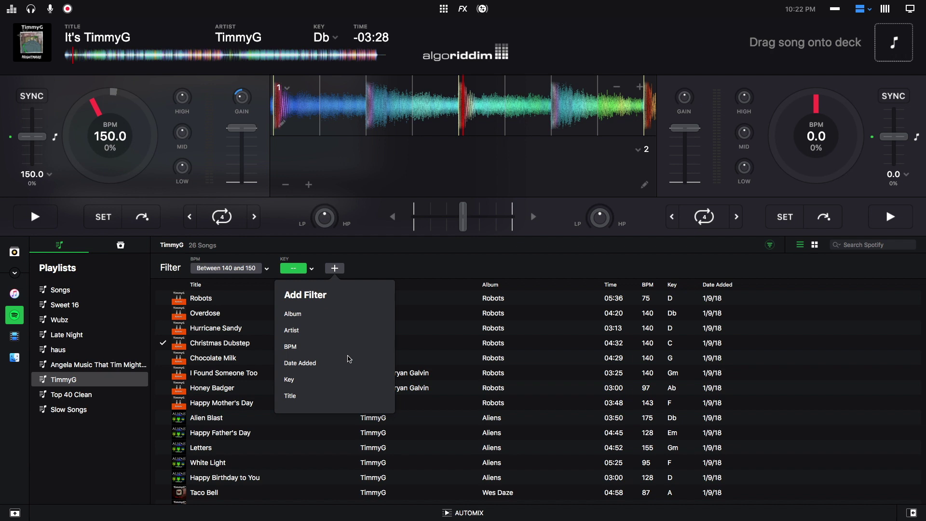
{"action": "left_click", "coordinate": [375, 268]}
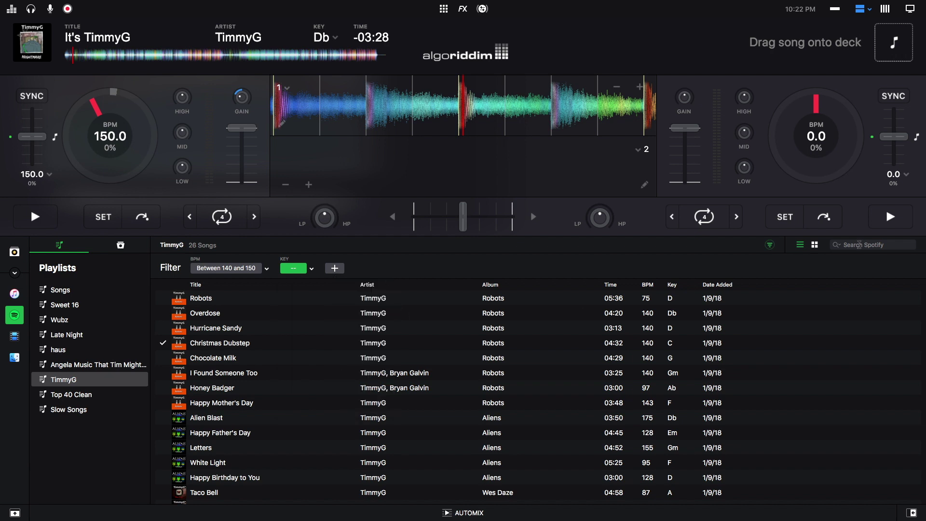
- Try album-art tile view, return to the song list, and hide the filter bar
{"action": "left_click", "coordinate": [814, 246]}
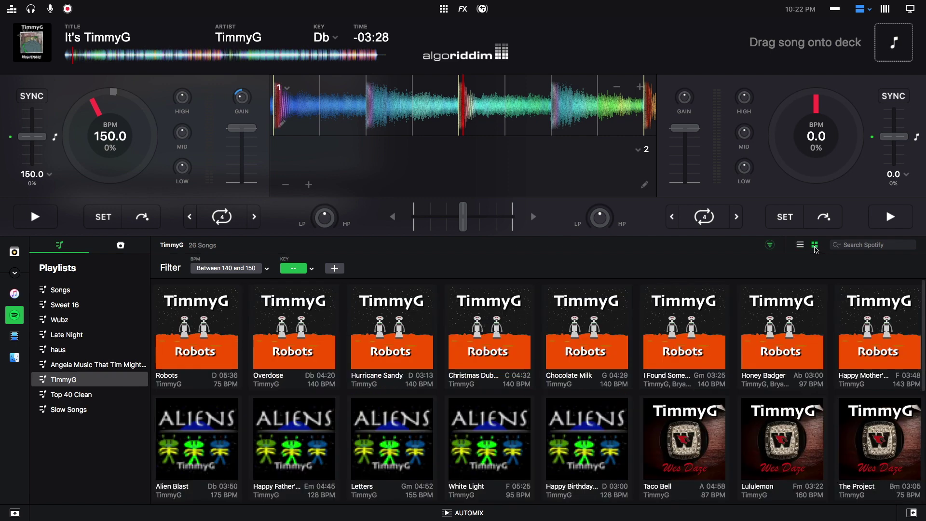
{"action": "scroll", "coordinate": [357, 322], "scroll_direction": "down", "scroll_amount": 2}
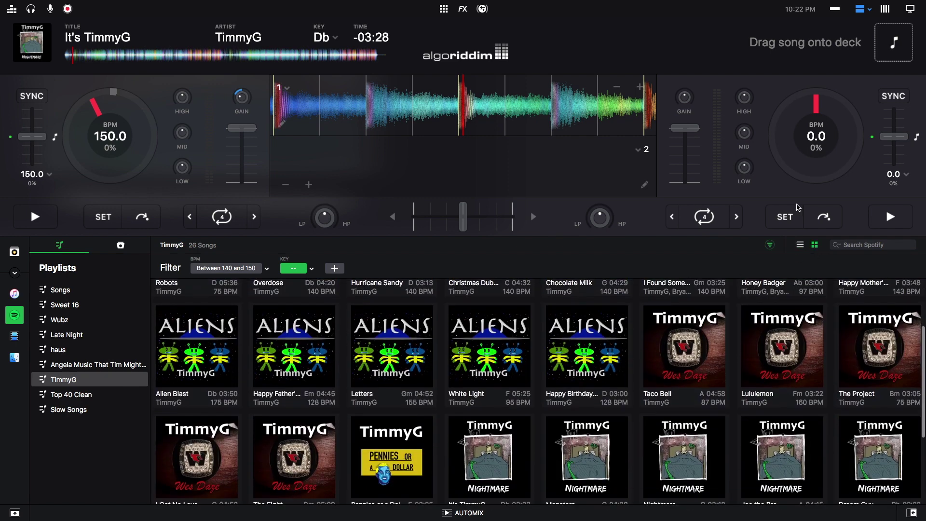
{"action": "left_click", "coordinate": [800, 246]}
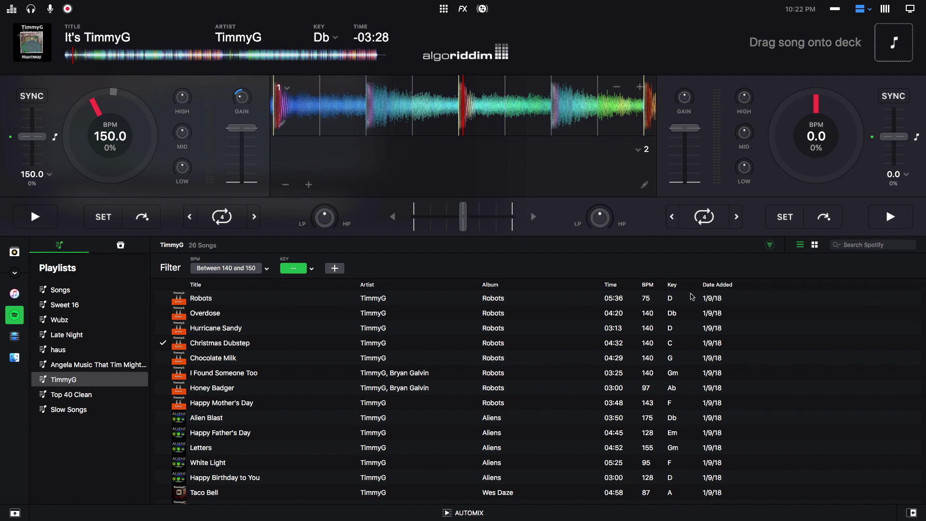
{"action": "left_click", "coordinate": [770, 246]}
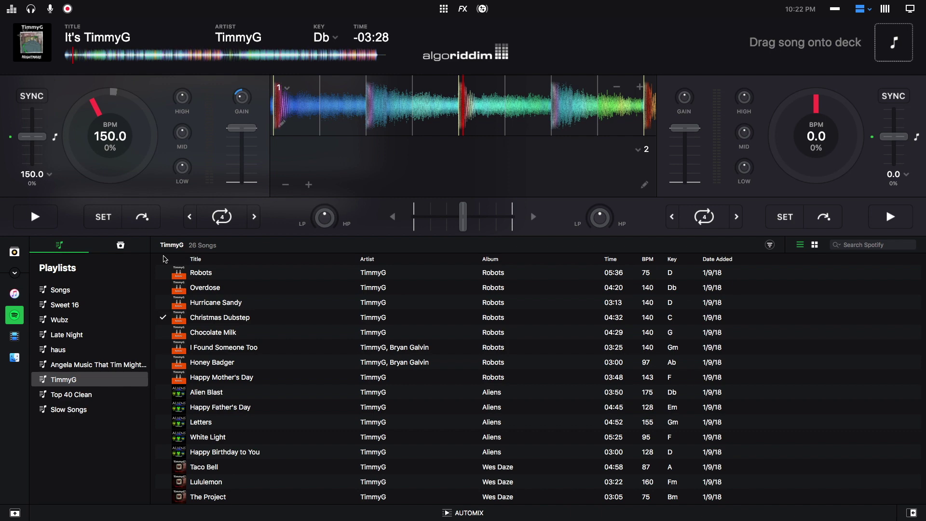
- Browse Spotify's Featured playlists and open the Butter playlist
{"action": "left_click", "coordinate": [121, 246]}
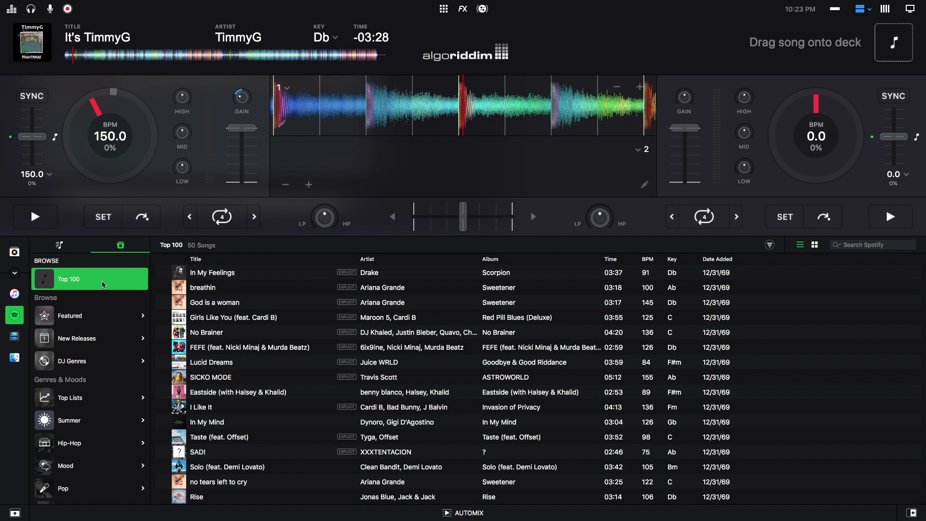
{"action": "scroll", "coordinate": [223, 275], "scroll_direction": "down", "scroll_amount": 15}
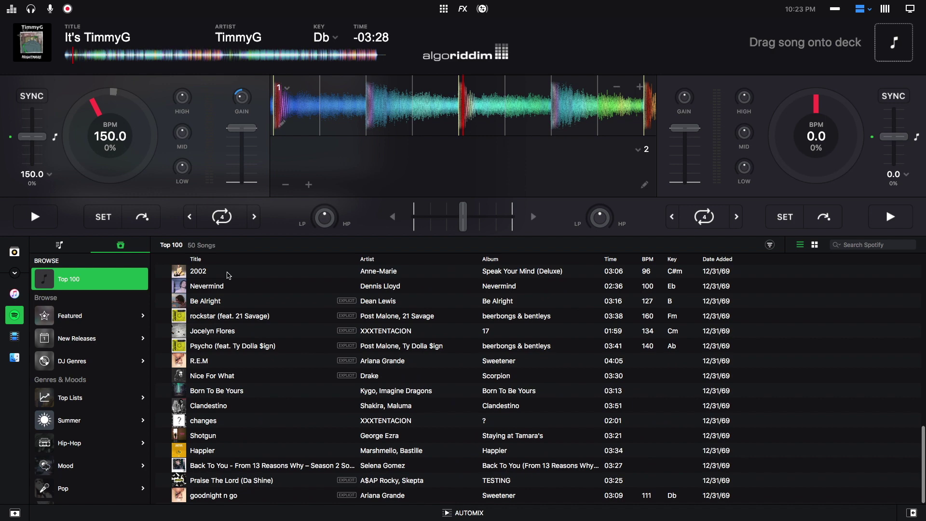
{"action": "scroll", "coordinate": [228, 275], "scroll_direction": "up", "scroll_amount": 10}
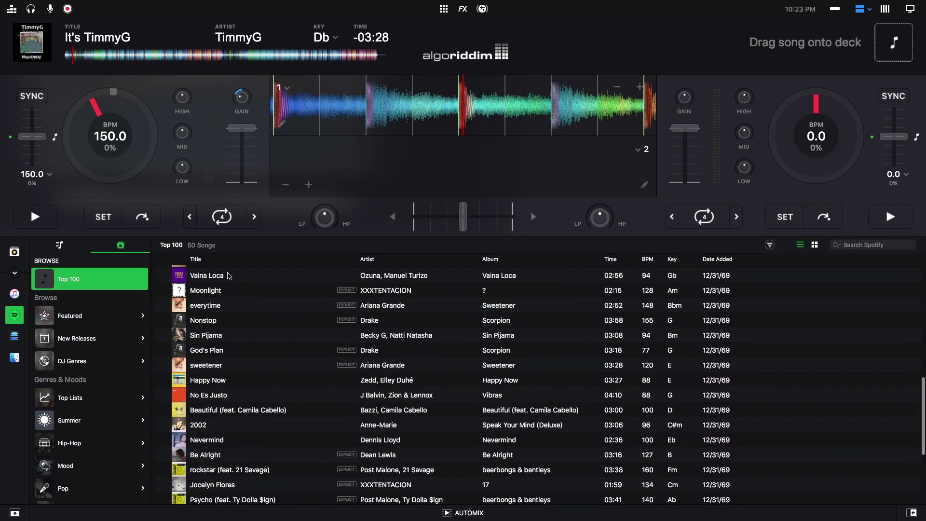
{"action": "left_click", "coordinate": [100, 318]}
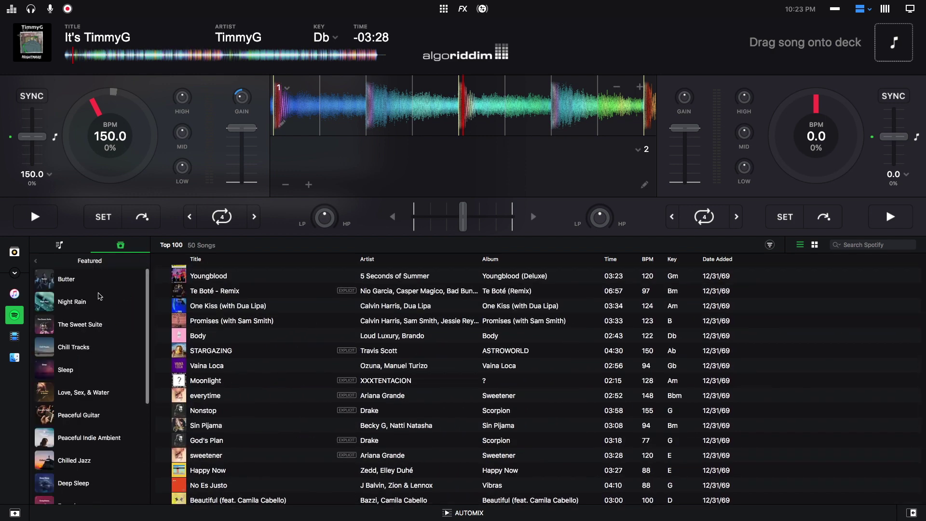
{"action": "scroll", "coordinate": [101, 293], "scroll_direction": "down", "scroll_amount": 8}
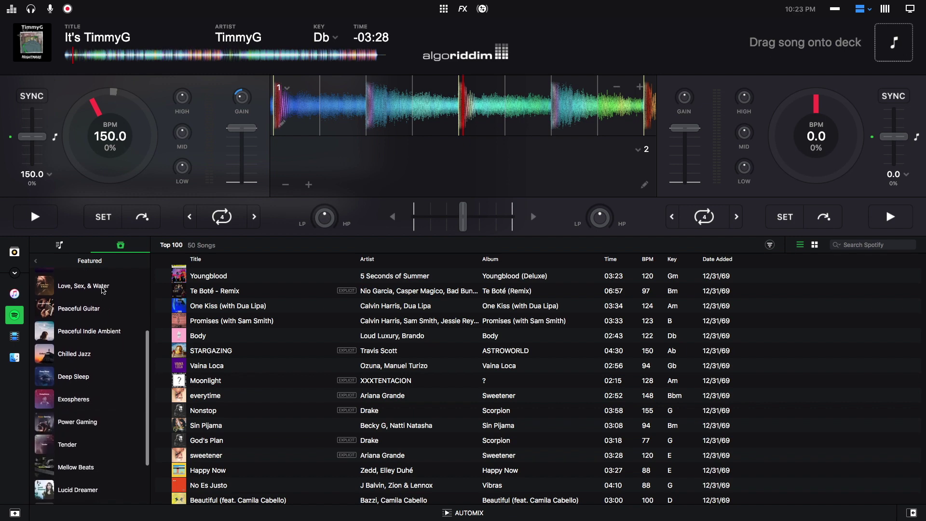
{"action": "scroll", "coordinate": [99, 289], "scroll_direction": "up", "scroll_amount": 8}
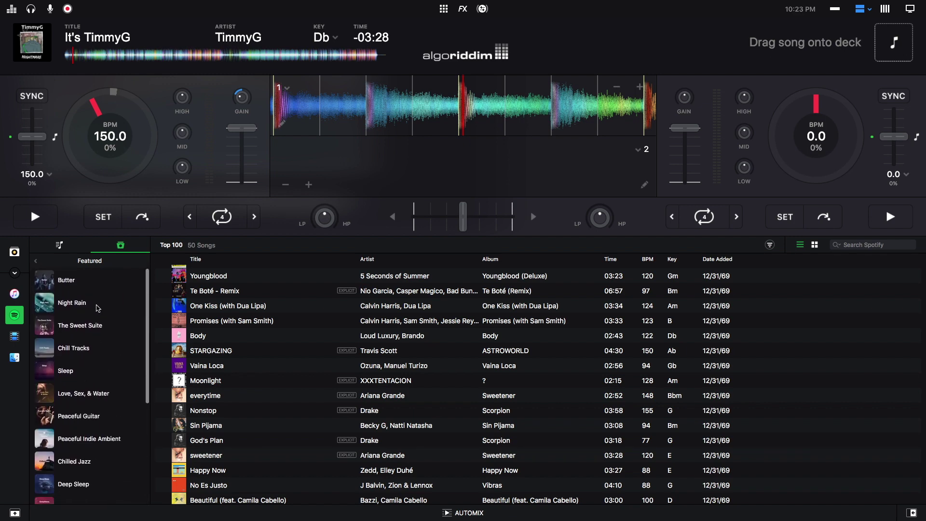
{"action": "left_click", "coordinate": [91, 287]}
{"action": "scroll", "coordinate": [285, 314], "scroll_direction": "down", "scroll_amount": 15}
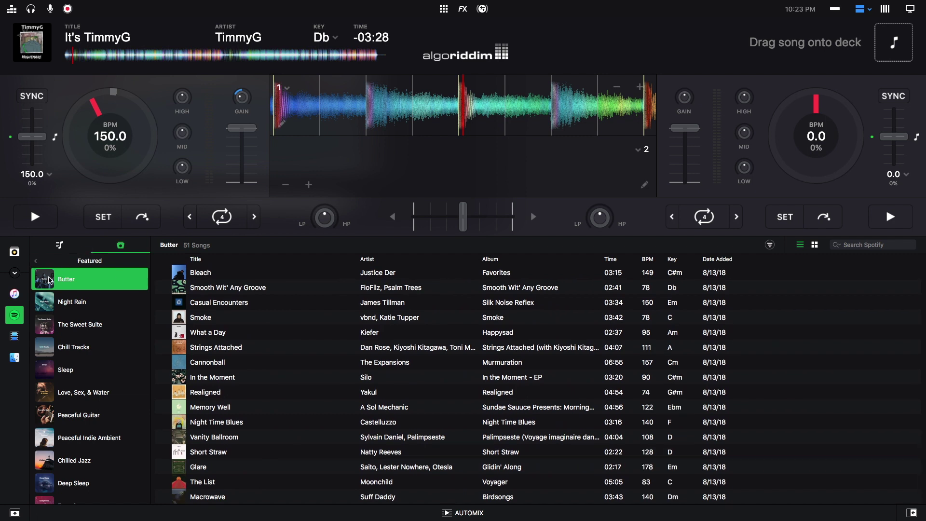
- Go back to open the Decades playlists, then return to Genres & Moods
{"action": "left_click", "coordinate": [37, 263]}
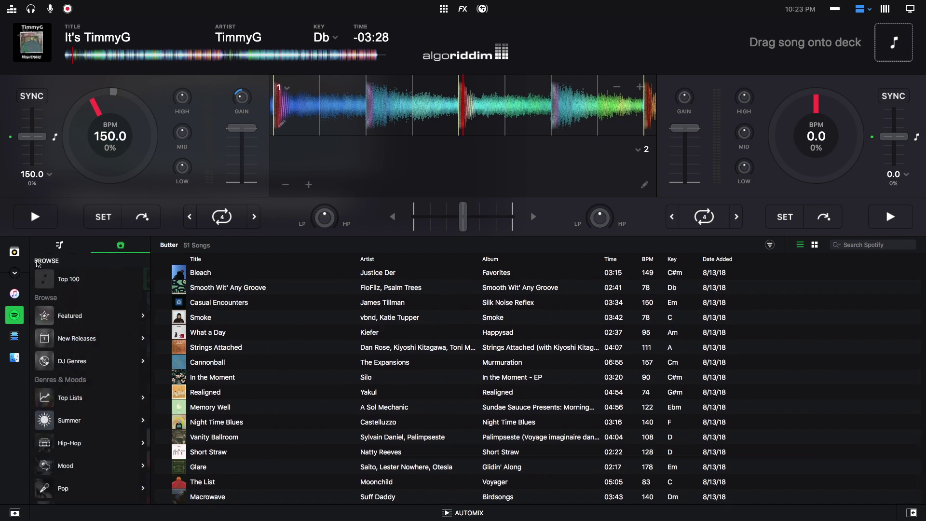
{"action": "scroll", "coordinate": [99, 309], "scroll_direction": "down", "scroll_amount": 2}
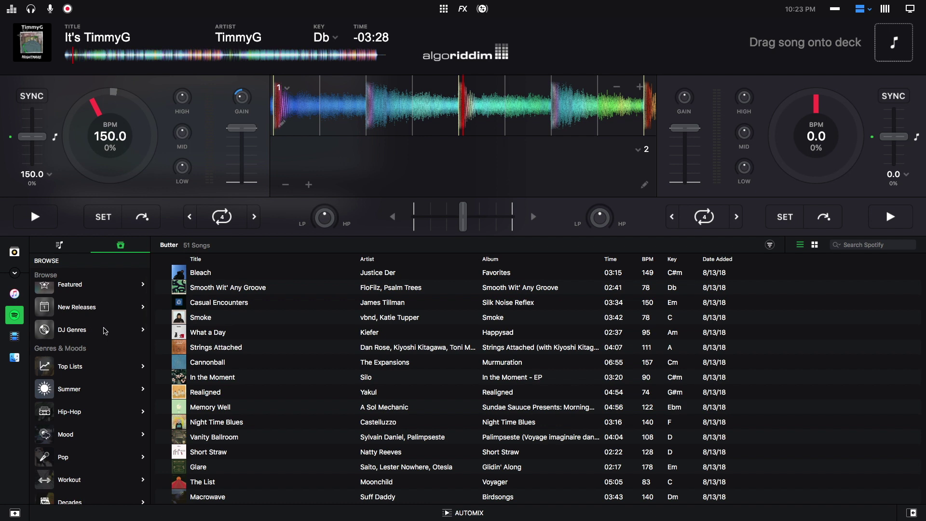
{"action": "scroll", "coordinate": [106, 329], "scroll_direction": "down", "scroll_amount": 3}
{"action": "scroll", "coordinate": [112, 323], "scroll_direction": "down", "scroll_amount": 5}
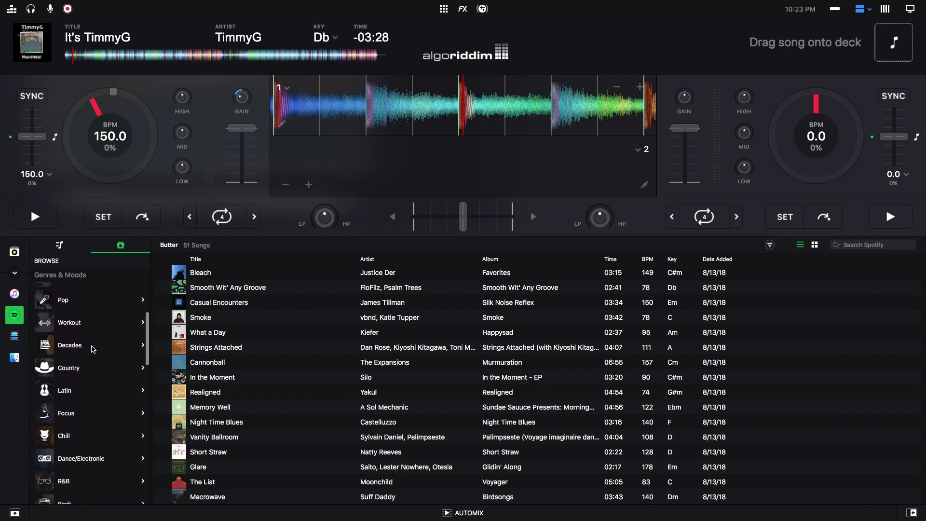
{"action": "left_click", "coordinate": [94, 347]}
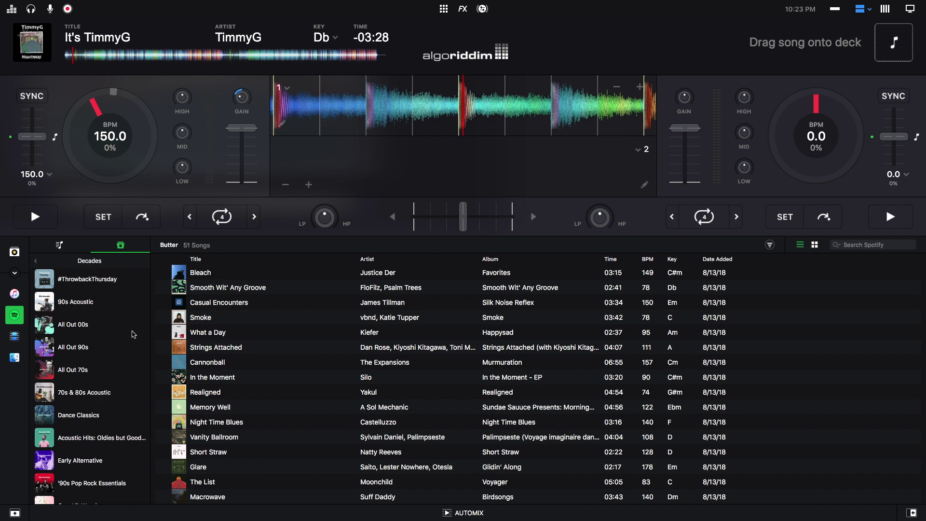
{"action": "scroll", "coordinate": [99, 348], "scroll_direction": "down", "scroll_amount": 5}
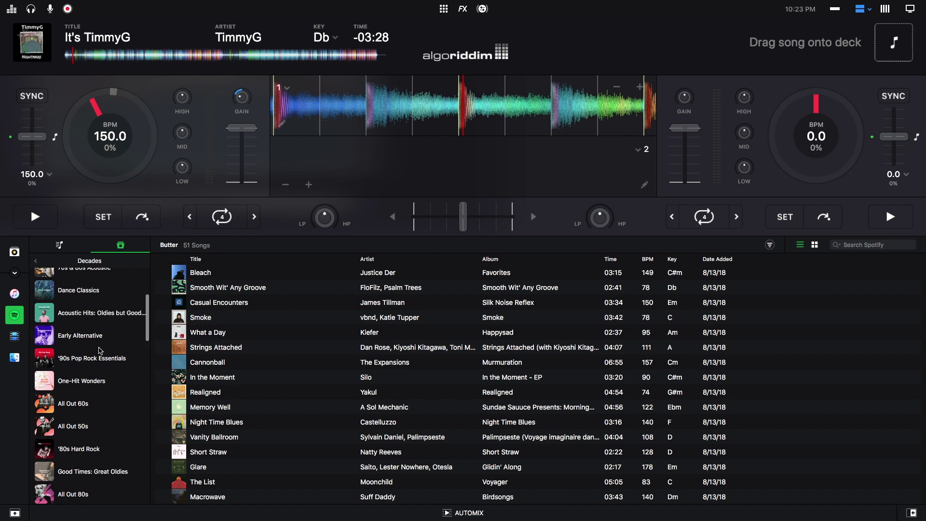
{"action": "scroll", "coordinate": [100, 350], "scroll_direction": "up", "scroll_amount": 5}
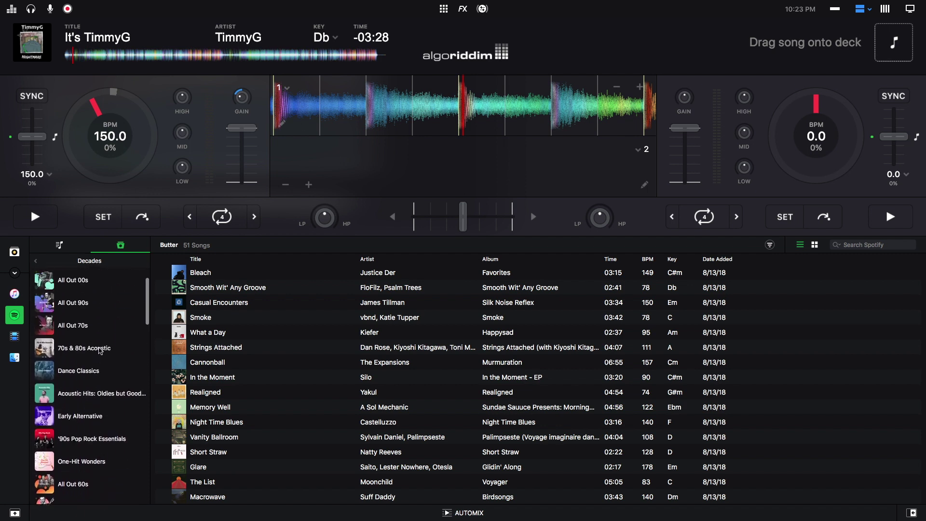
{"action": "left_click", "coordinate": [37, 263]}
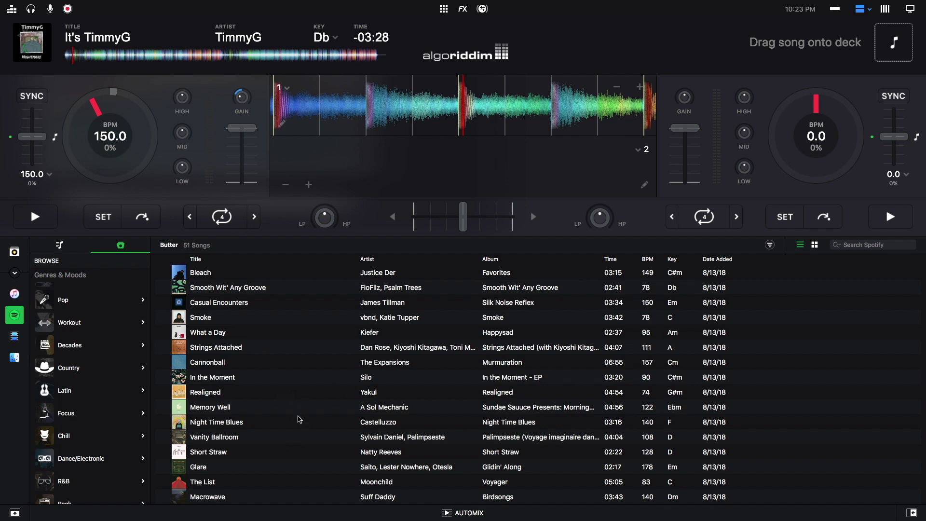
- Load Kiefer's What a Day (95 BPM, Am) from Butter onto deck 1
{"action": "left_click_drag", "start_coordinate": [233, 333], "coordinate": [128, 57]}
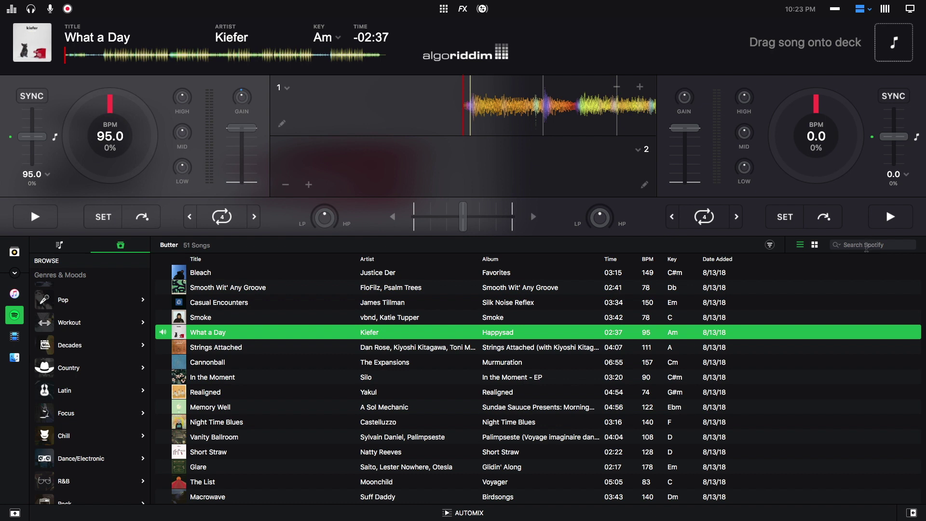
- Search Spotify for 'chicken soup' and load Skrillex, Habstrakt's Chicken Soup onto deck 1
{"action": "left_click", "coordinate": [866, 248]}
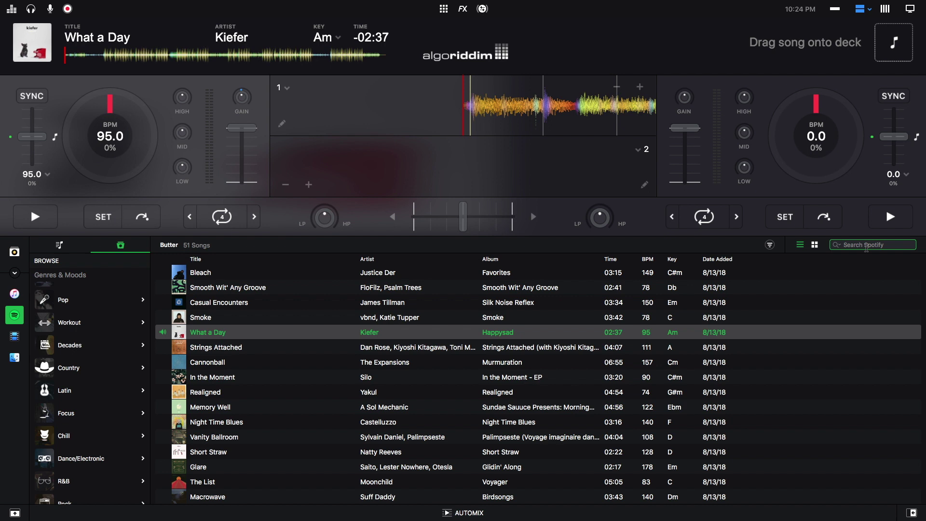
{"action": "type", "text": "chicken so"}
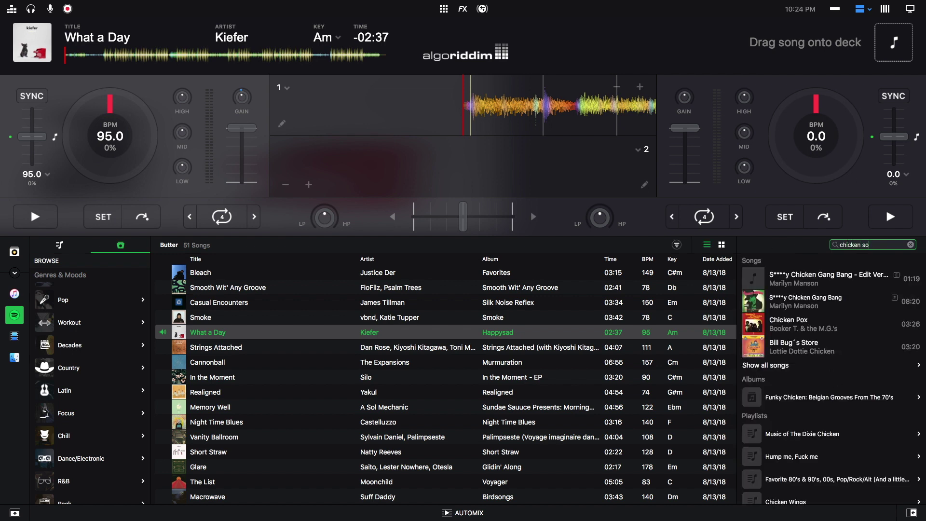
{"action": "type", "text": "up"}
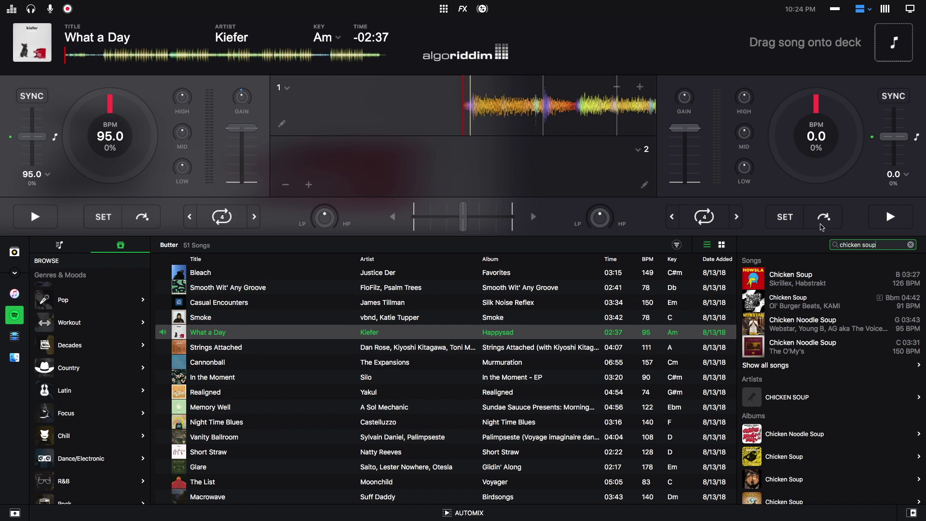
{"action": "left_click_drag", "start_coordinate": [807, 283], "coordinate": [133, 54]}
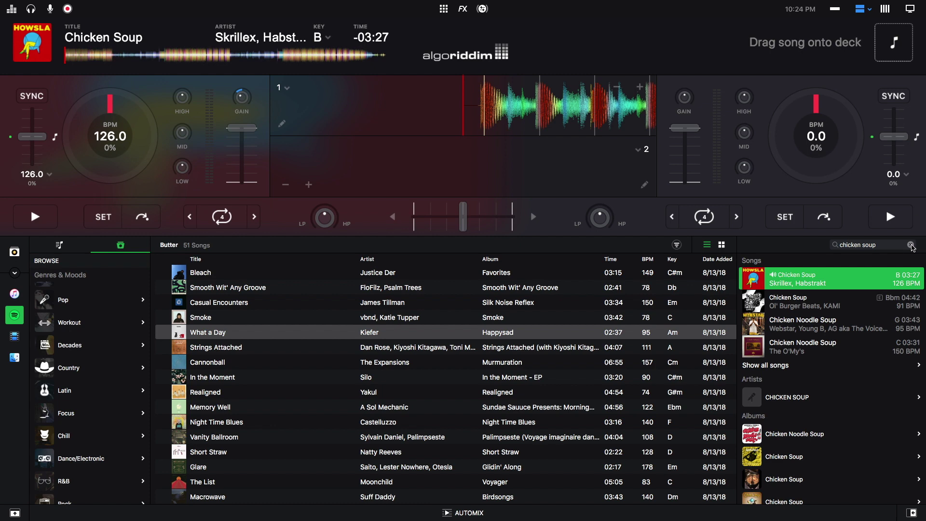
- Replace the Spotify search with 'drake' and scan the results
{"action": "left_click", "coordinate": [911, 245]}
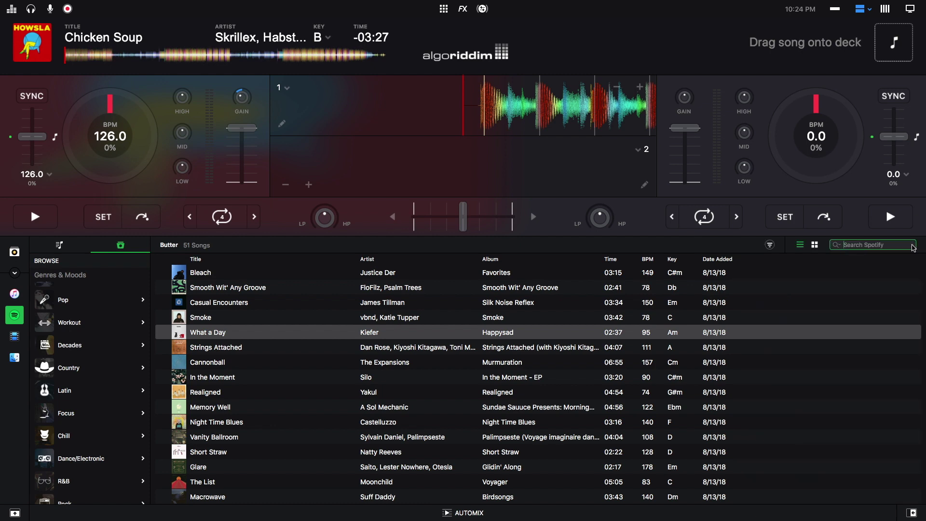
{"action": "type", "text": "drake"}
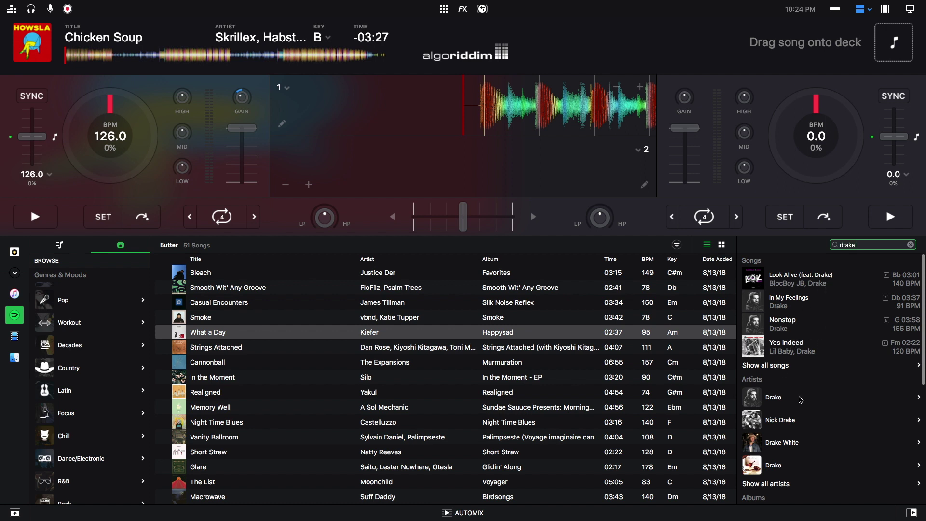
{"action": "scroll", "coordinate": [823, 405], "scroll_direction": "down", "scroll_amount": 3}
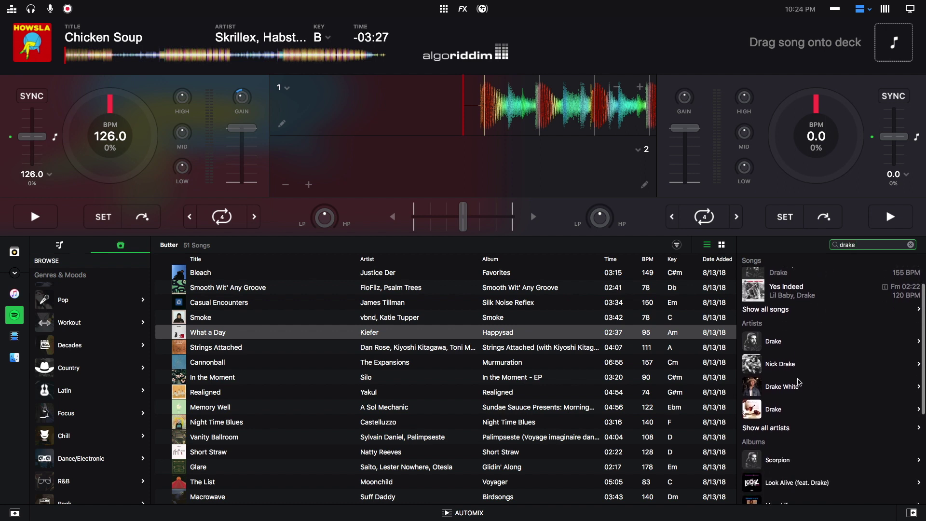
{"action": "scroll", "coordinate": [806, 379], "scroll_direction": "down", "scroll_amount": 7}
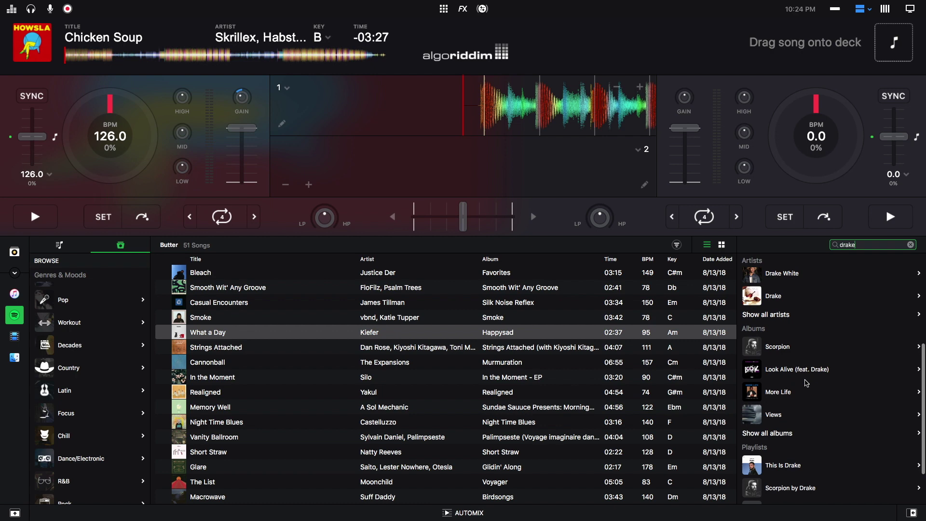
{"action": "scroll", "coordinate": [806, 382], "scroll_direction": "up", "scroll_amount": 10}
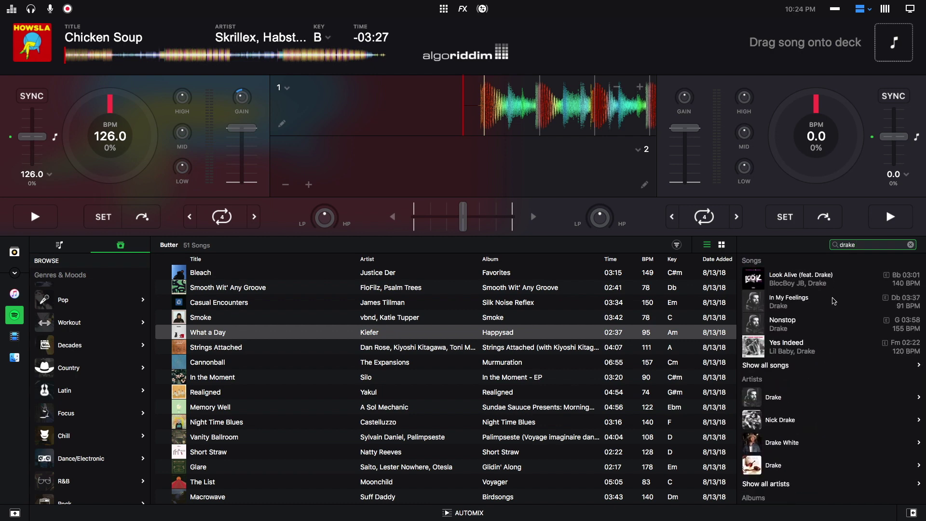
- Show all Drake songs and scroll through the All Songs list and back to the top
{"action": "left_click", "coordinate": [787, 366]}
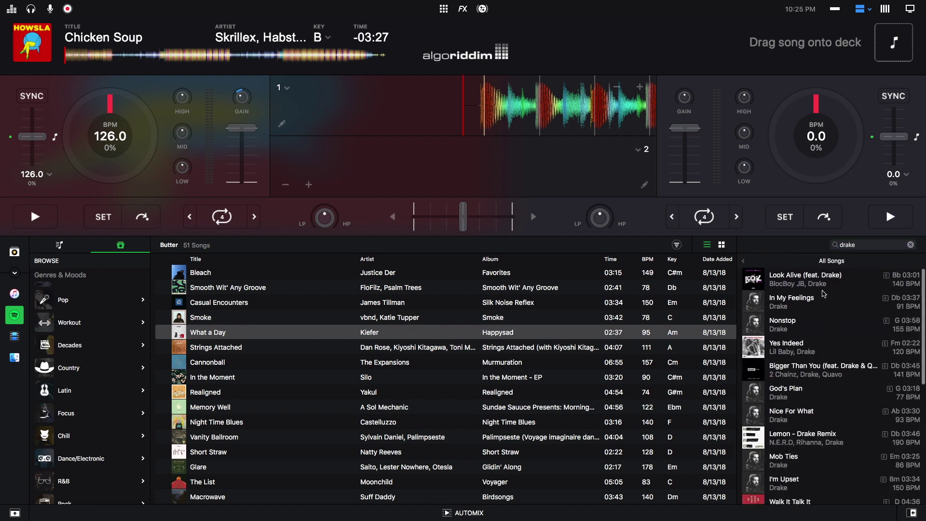
{"action": "scroll", "coordinate": [824, 293], "scroll_direction": "down", "scroll_amount": 3}
{"action": "scroll", "coordinate": [824, 293], "scroll_direction": "down", "scroll_amount": 10}
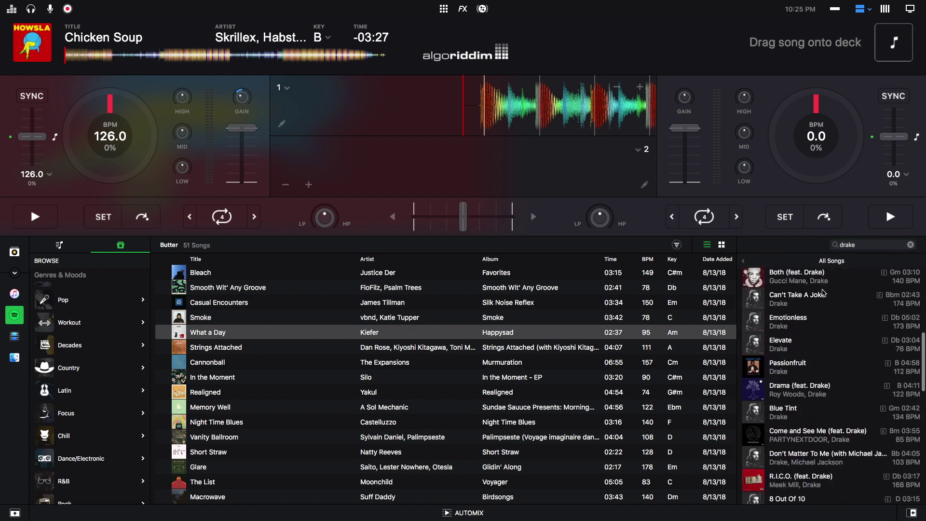
{"action": "scroll", "coordinate": [824, 293], "scroll_direction": "down", "scroll_amount": 10}
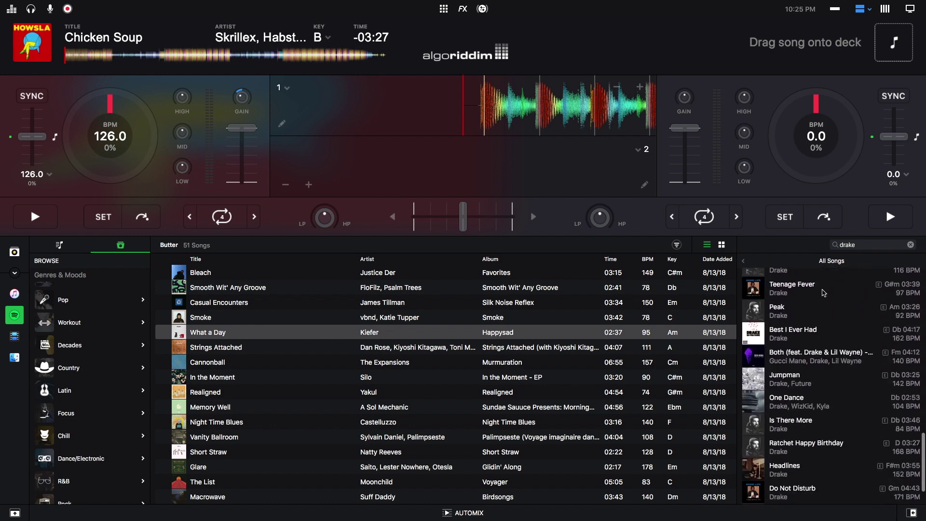
{"action": "scroll", "coordinate": [823, 293], "scroll_direction": "down", "scroll_amount": 8}
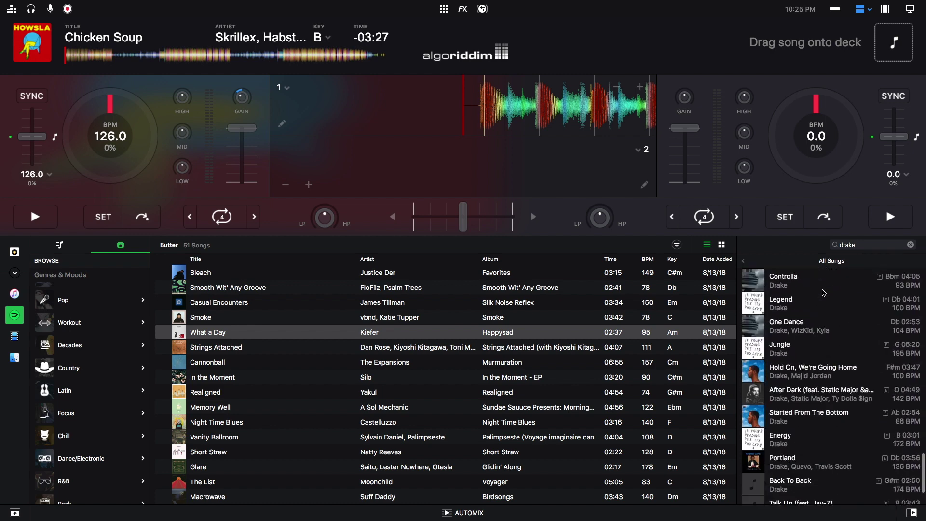
{"action": "scroll", "coordinate": [824, 293], "scroll_direction": "up", "scroll_amount": 5}
{"action": "scroll", "coordinate": [823, 292], "scroll_direction": "up", "scroll_amount": 15}
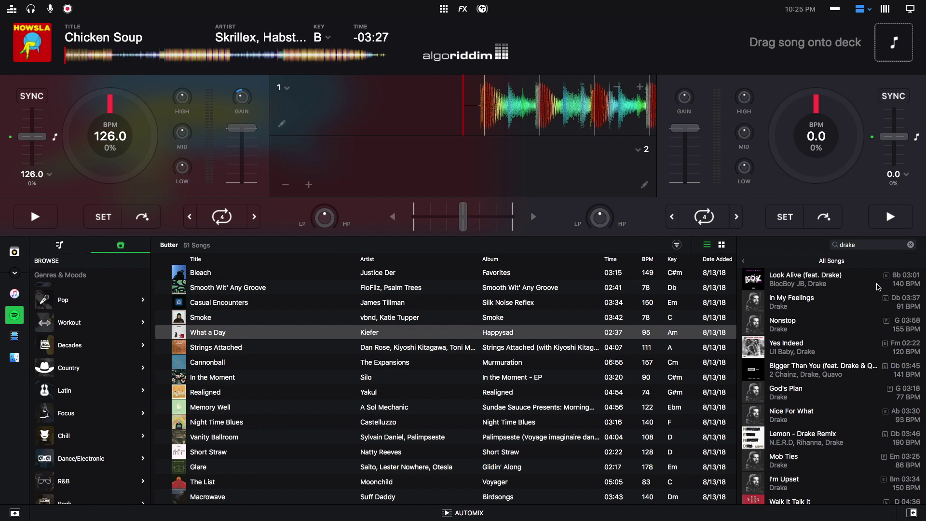
{"action": "scroll", "coordinate": [878, 287], "scroll_direction": "down", "scroll_amount": 10}
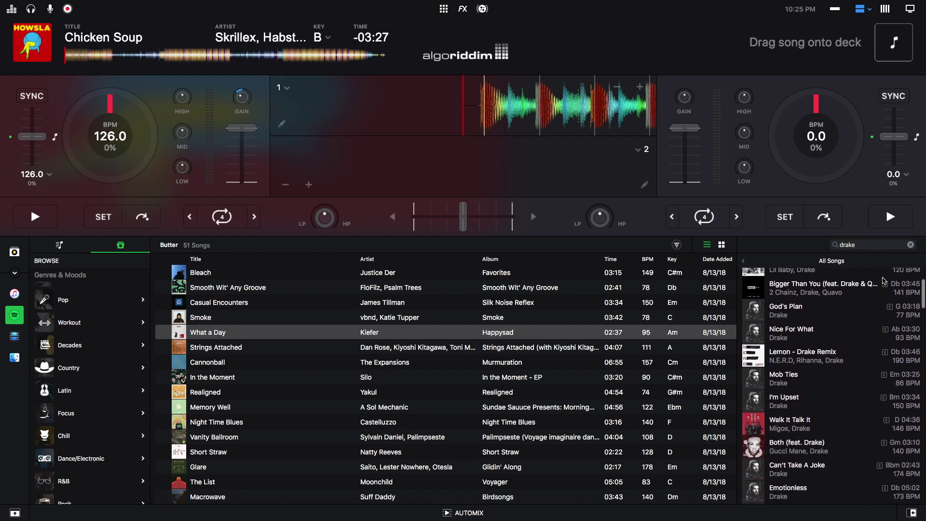
{"action": "scroll", "coordinate": [884, 281], "scroll_direction": "down", "scroll_amount": 8}
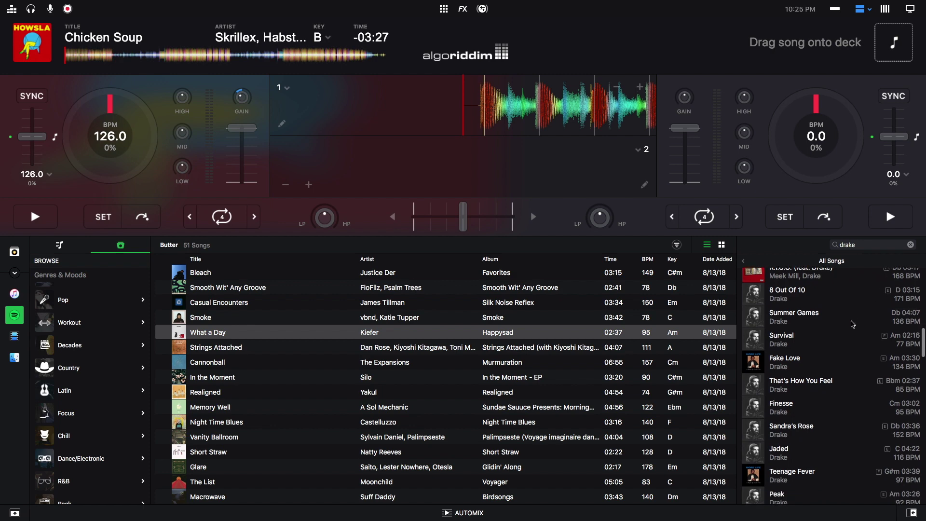
{"action": "scroll", "coordinate": [849, 323], "scroll_direction": "up", "scroll_amount": 15}
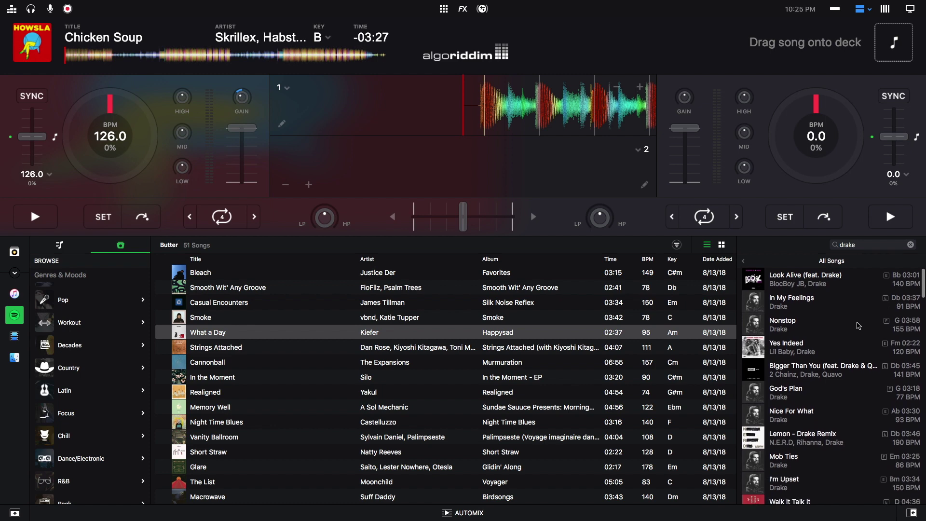
- Extend the query to 'drake jumpman', review the results, then clear the search
{"action": "left_click", "coordinate": [897, 248]}
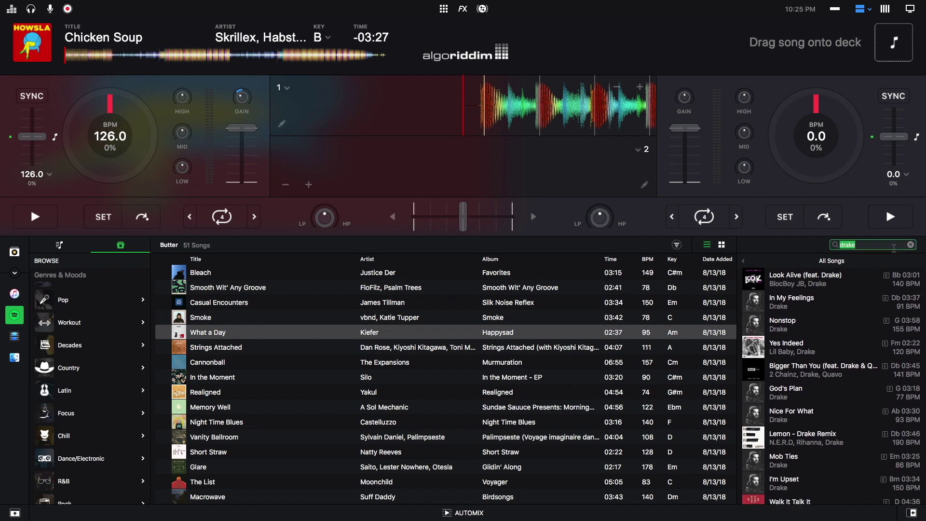
{"action": "type", "text": "jumpman"}
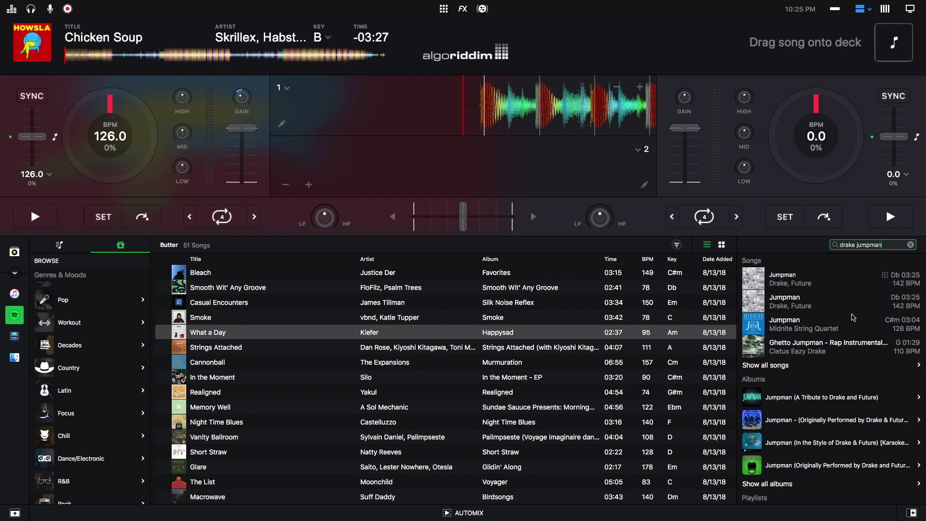
{"action": "left_click", "coordinate": [910, 245]}
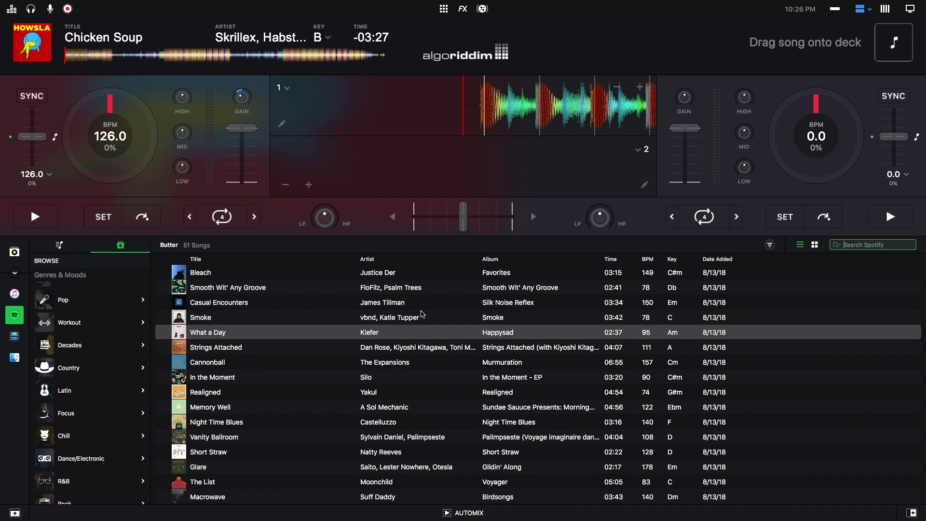
- Switch to Spotify Playlists and choose View > Split Library to show Beats above TimmyG
{"action": "left_click", "coordinate": [63, 247]}
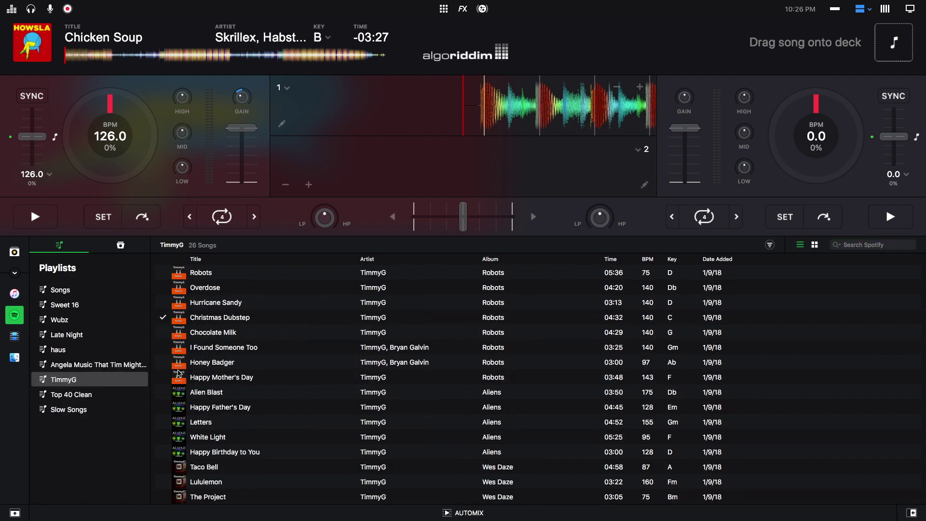
{"action": "mouse_move", "coordinate": [146, 4]}
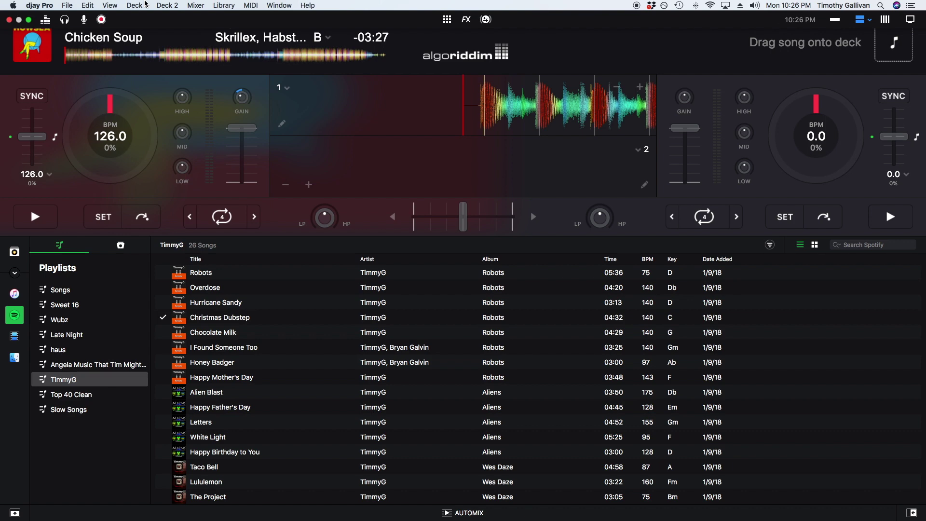
{"action": "left_click", "coordinate": [111, 6]}
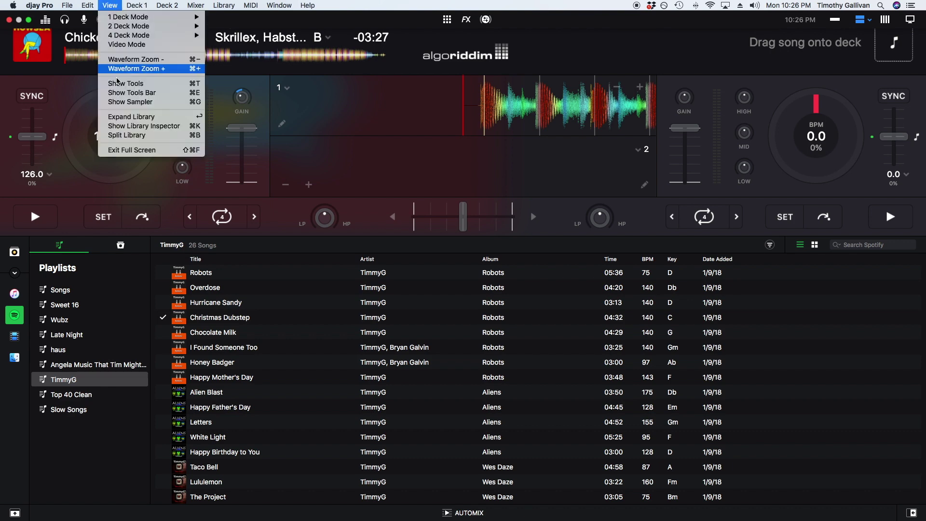
{"action": "left_click", "coordinate": [129, 137]}
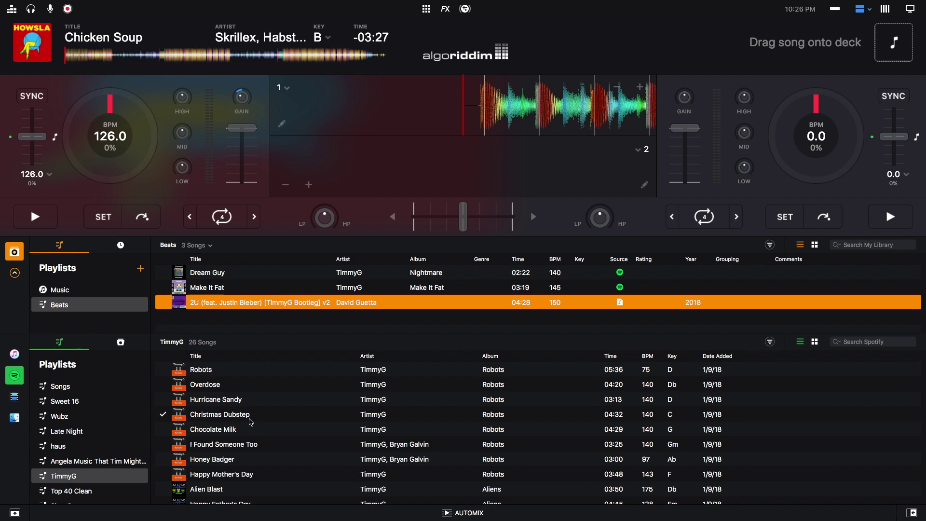
- Add The Fight to the Beats playlist and show iTunes' 5-song Wes Daze playlist below
{"action": "scroll", "coordinate": [245, 447], "scroll_direction": "down", "scroll_amount": 1}
{"action": "scroll", "coordinate": [244, 446], "scroll_direction": "down", "scroll_amount": 5}
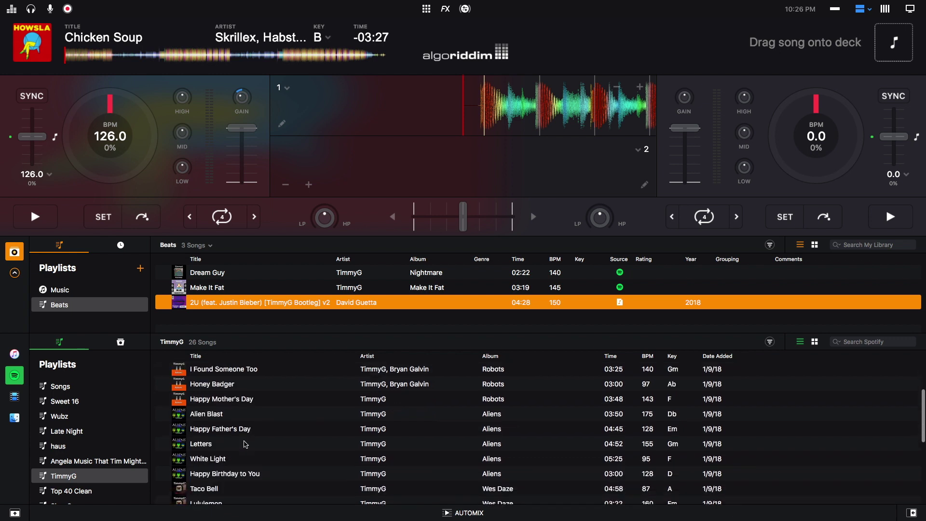
{"action": "scroll", "coordinate": [244, 444], "scroll_direction": "down", "scroll_amount": 7}
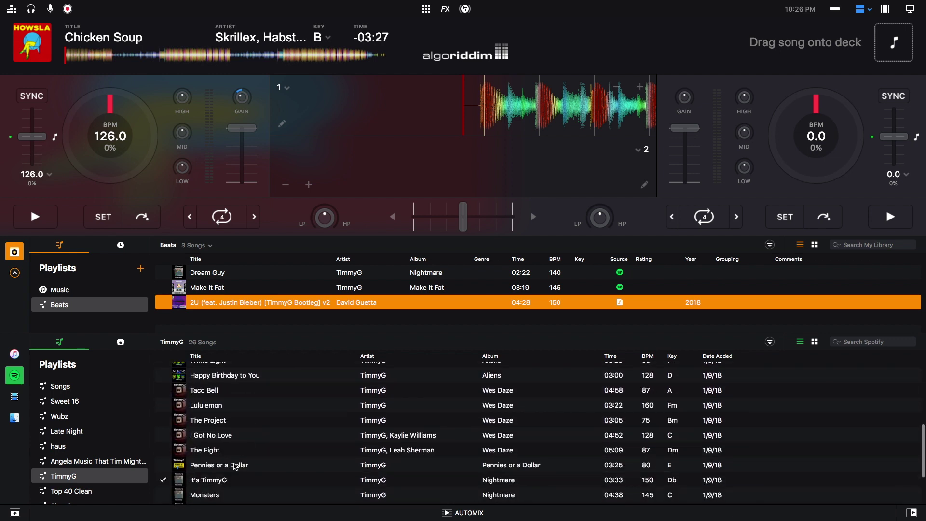
{"action": "left_click_drag", "start_coordinate": [220, 451], "coordinate": [72, 311]}
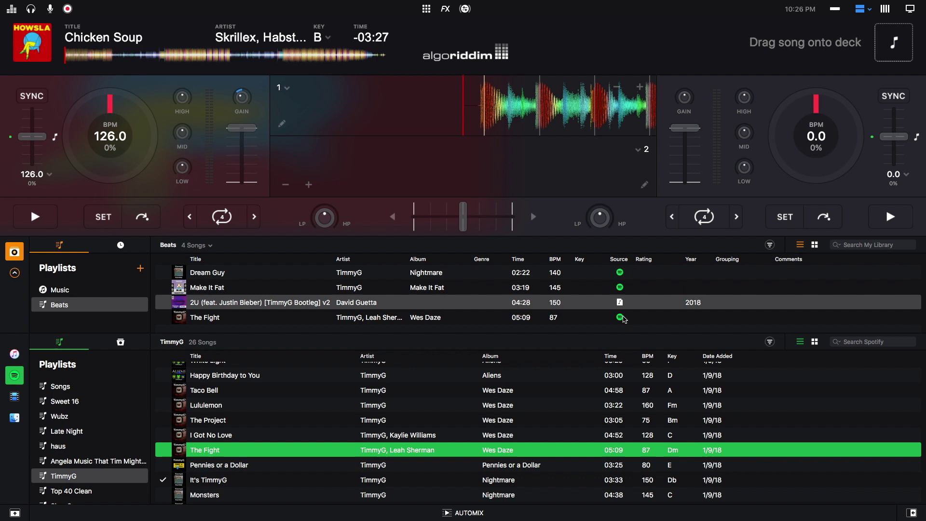
{"action": "left_click", "coordinate": [259, 305]}
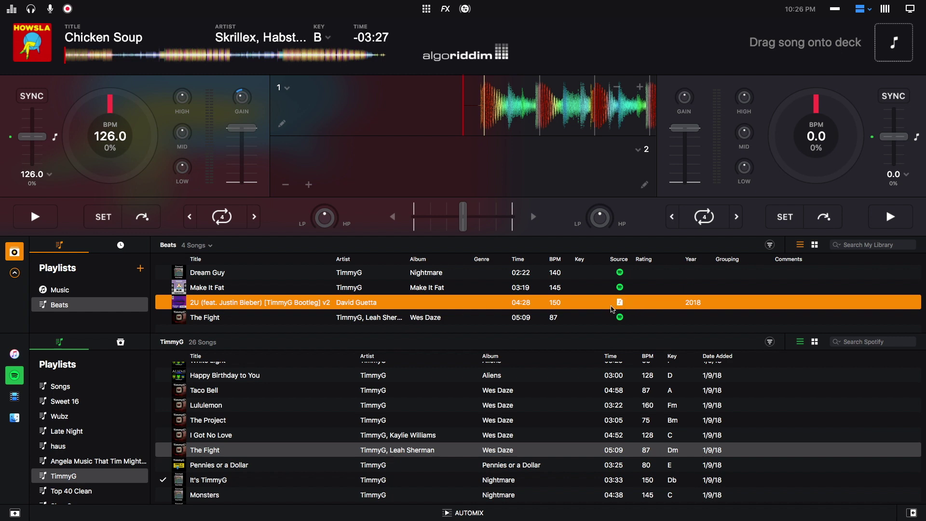
{"action": "left_click", "coordinate": [14, 354]}
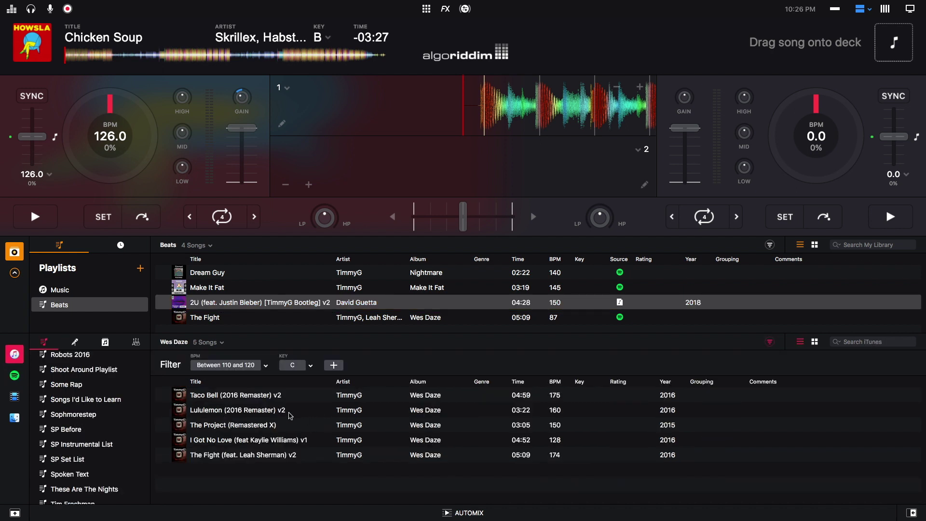
- Drag Lululemon (2016 Remaster) v2 from iTunes' Wes Daze list to the bottom of the Beats playlist
{"action": "left_click", "coordinate": [259, 412]}
{"action": "left_click_drag", "start_coordinate": [266, 347], "coordinate": [272, 324]}
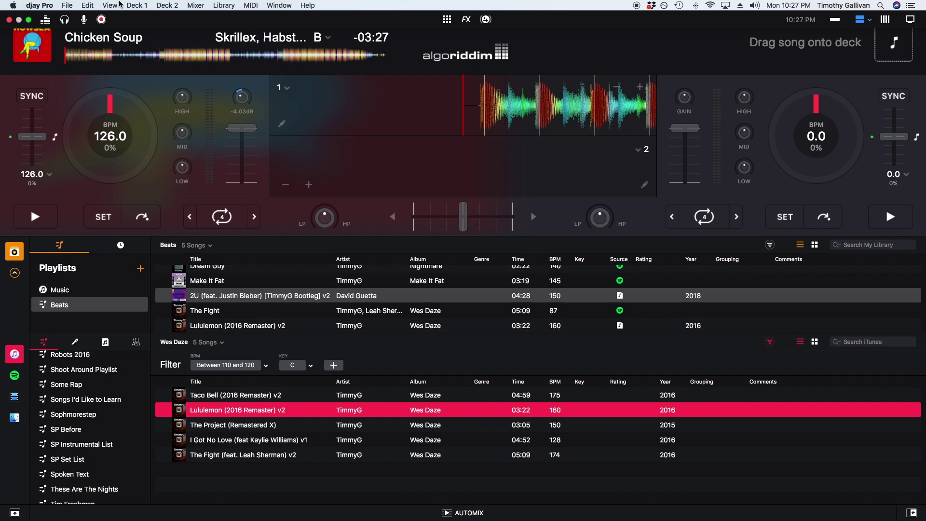
- Turn off the split library view and return to Spotify's 26-song TimmyG playlist
{"action": "left_click", "coordinate": [112, 6]}
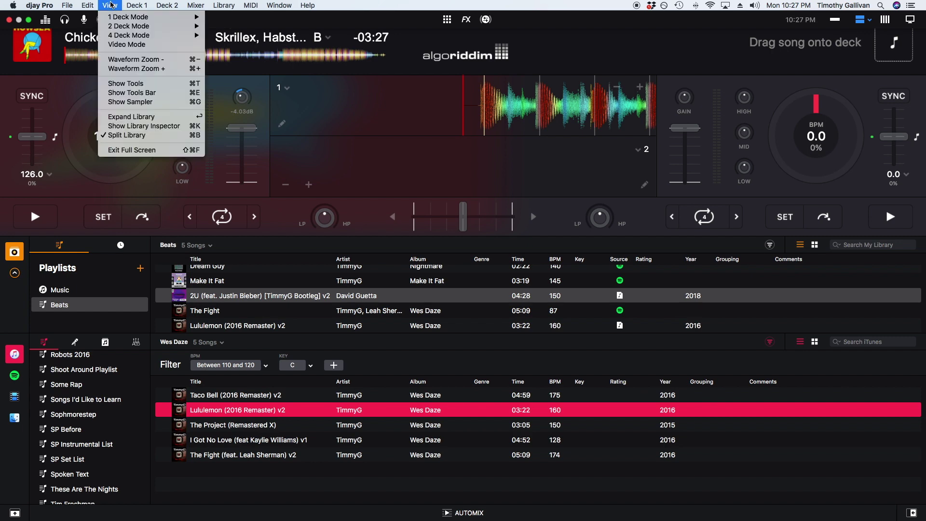
{"action": "left_click", "coordinate": [123, 137]}
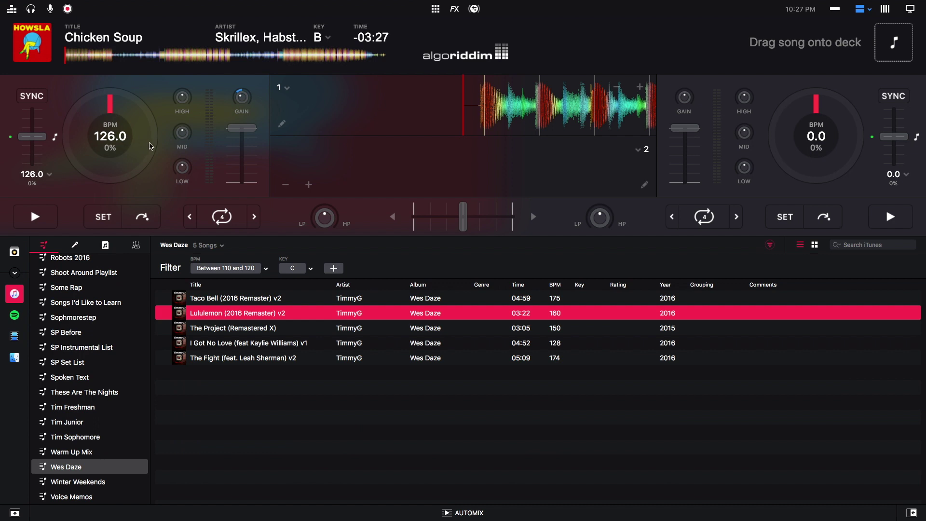
{"action": "left_click", "coordinate": [14, 315]}
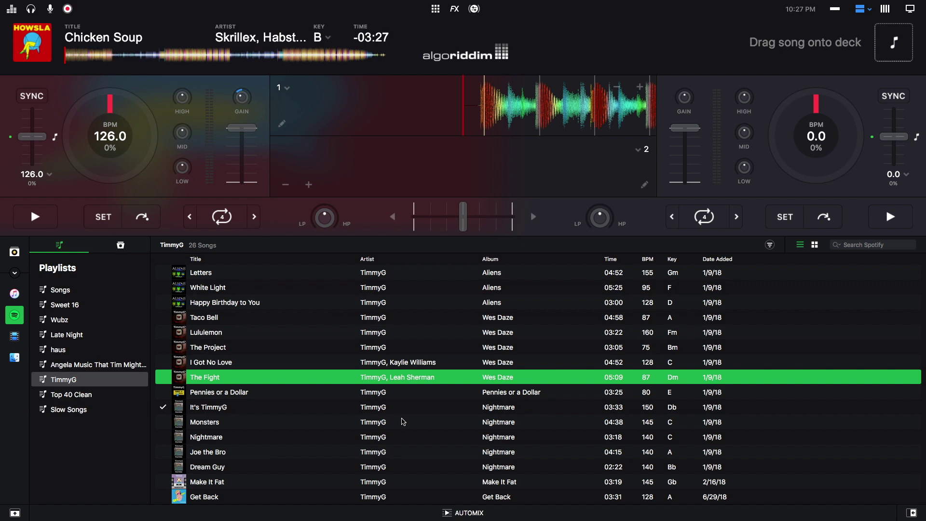
{"action": "scroll", "coordinate": [403, 421], "scroll_direction": "up", "scroll_amount": 3}
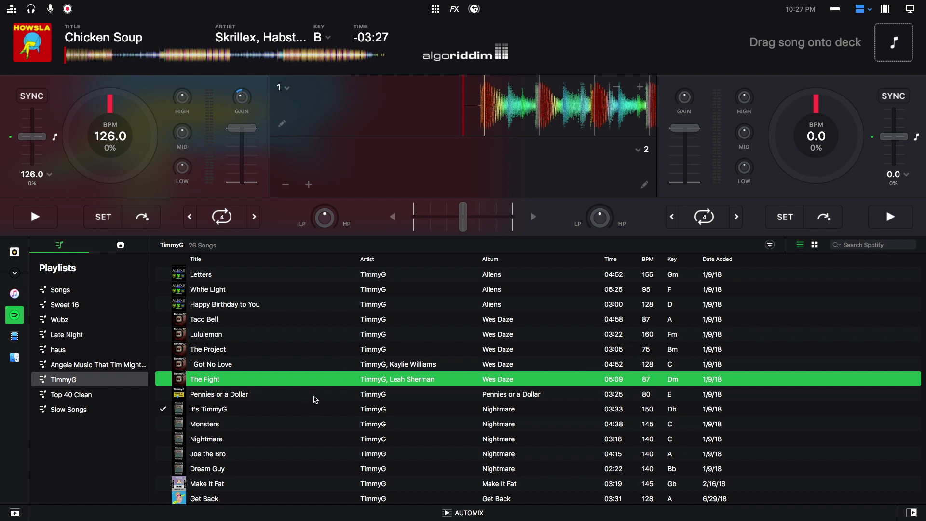
{"action": "scroll", "coordinate": [300, 392], "scroll_direction": "down", "scroll_amount": 1}
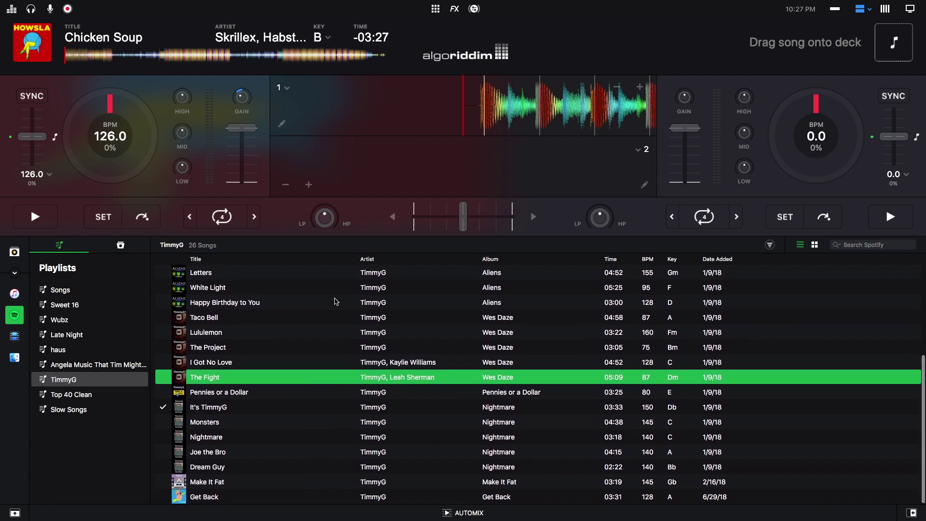
{"action": "mouse_move", "coordinate": [407, 2]}
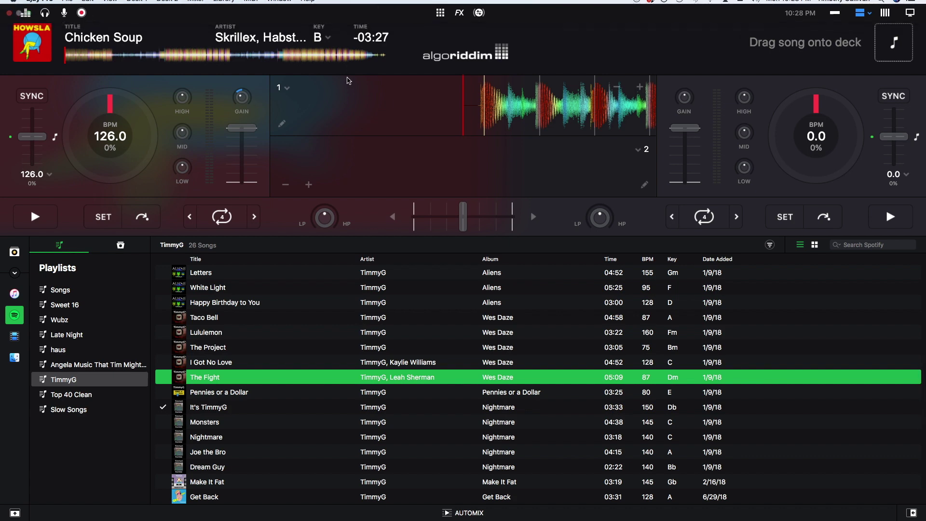
- In the Library preferences, set Spotify streaming quality to Extreme
{"action": "left_click", "coordinate": [40, 3]}
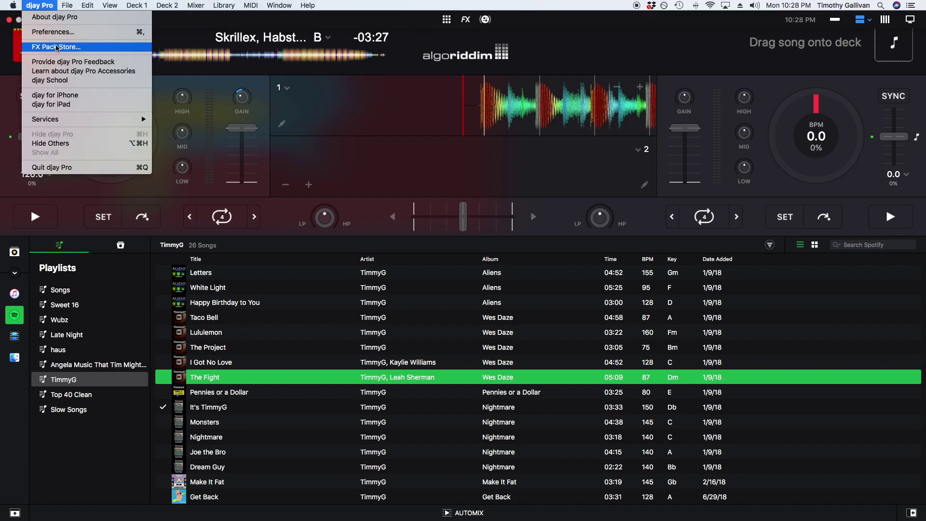
{"action": "left_click", "coordinate": [62, 32]}
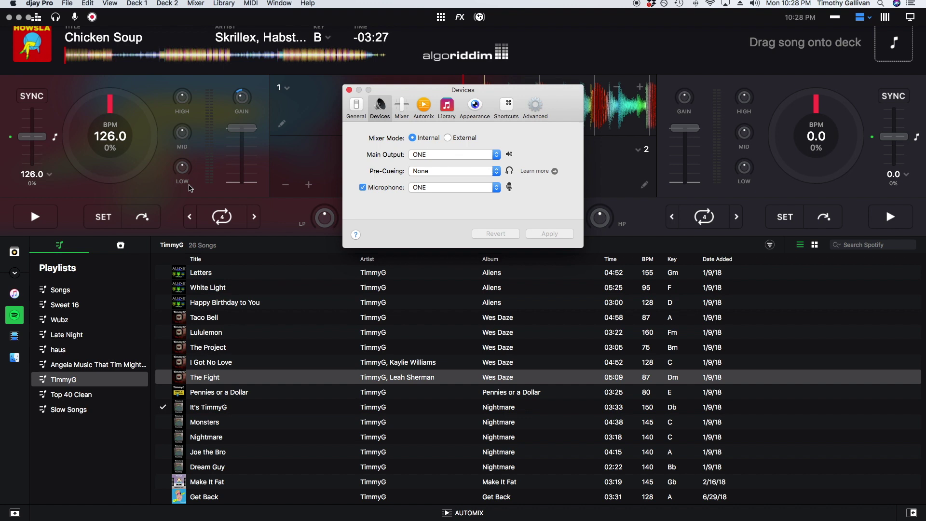
{"action": "left_click", "coordinate": [448, 108]}
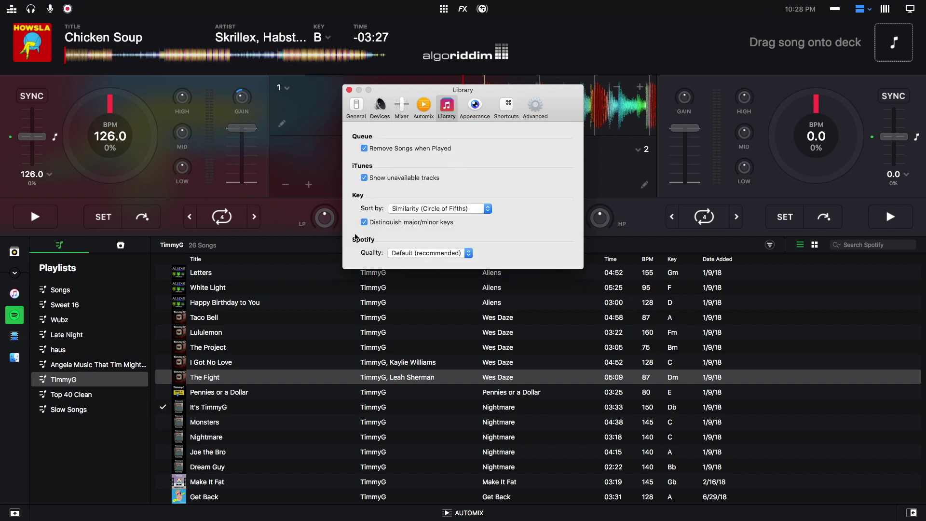
{"action": "left_click", "coordinate": [436, 253]}
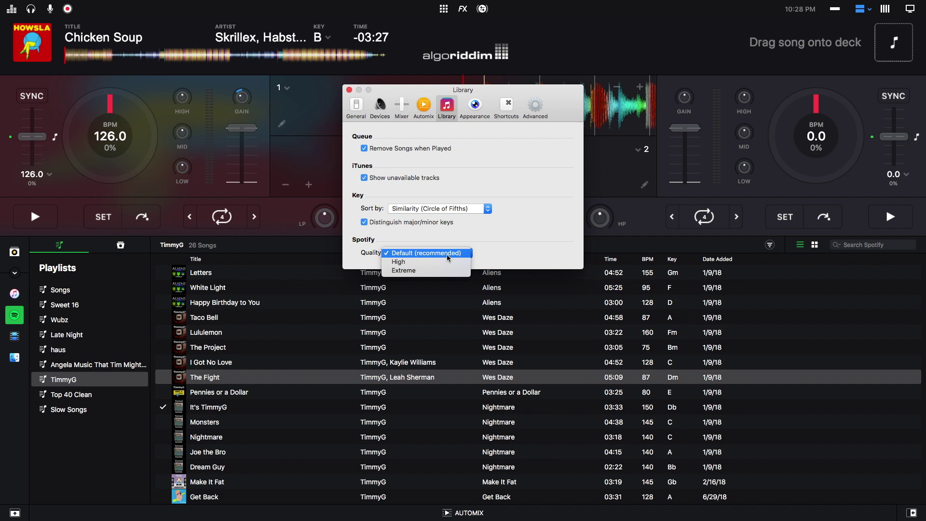
{"action": "left_click", "coordinate": [424, 262]}
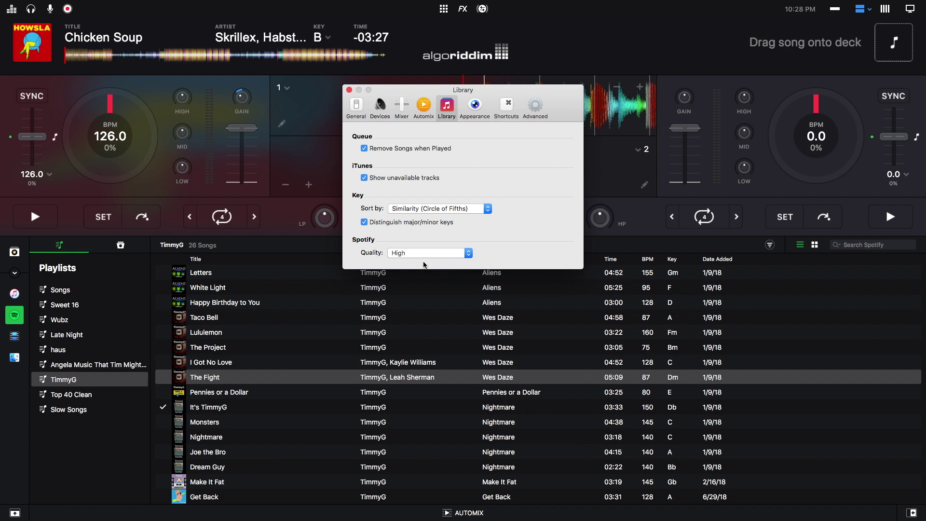
{"action": "left_click", "coordinate": [422, 256]}
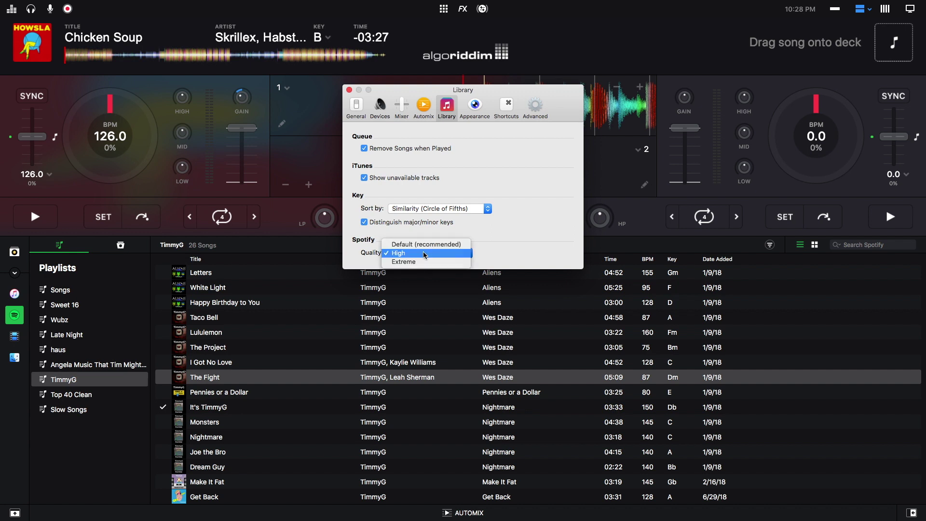
{"action": "left_click", "coordinate": [413, 263]}
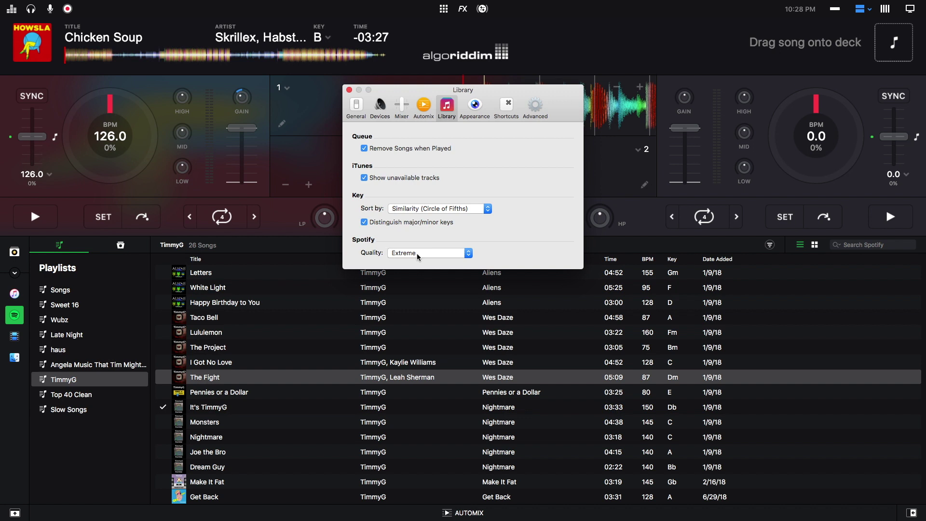
- Briefly switch Spotify quality to Default (recommended), restore Extreme, and close preferences
{"action": "left_click", "coordinate": [417, 253]}
{"action": "left_click", "coordinate": [417, 253]}
{"action": "left_click", "coordinate": [417, 254]}
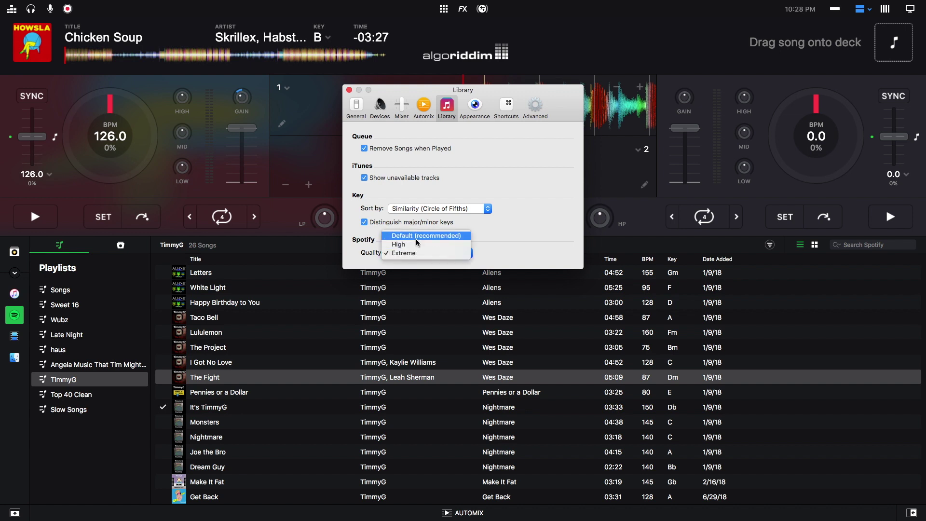
{"action": "left_click", "coordinate": [410, 245]}
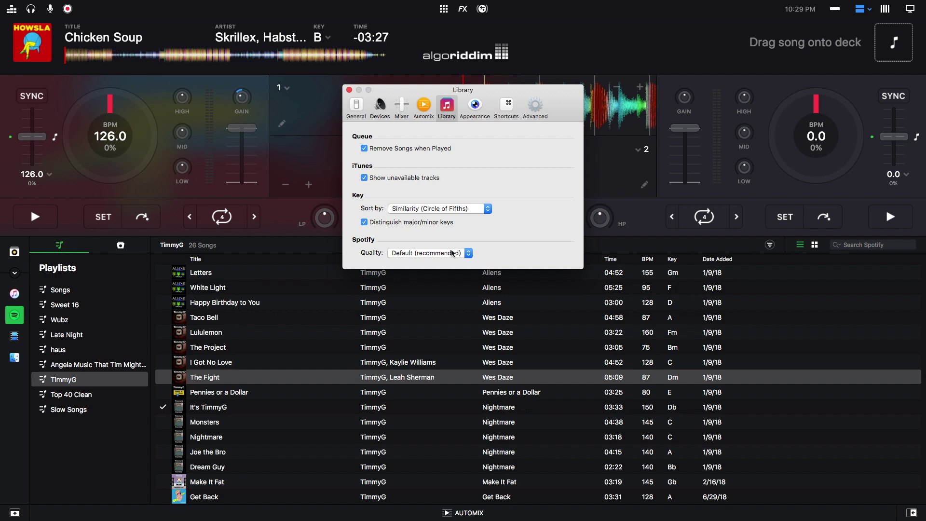
{"action": "left_click", "coordinate": [452, 253]}
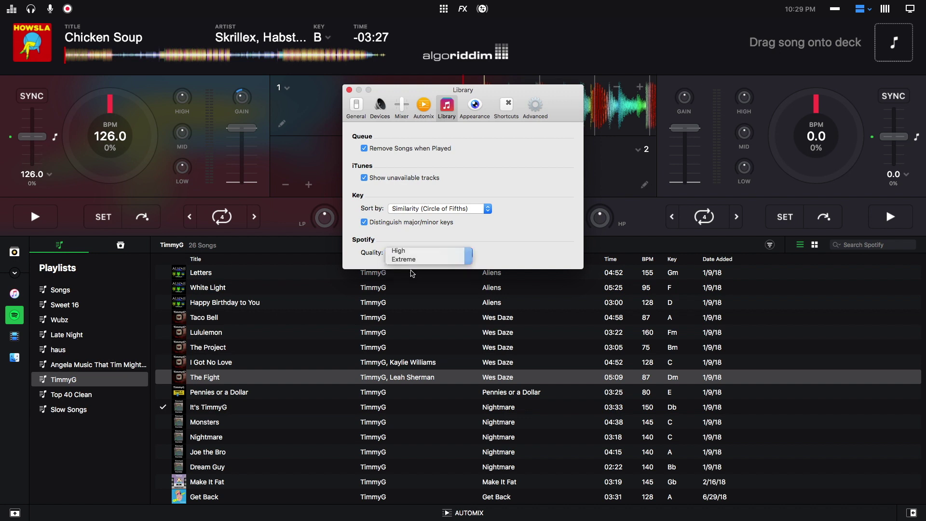
{"action": "left_click", "coordinate": [412, 259]}
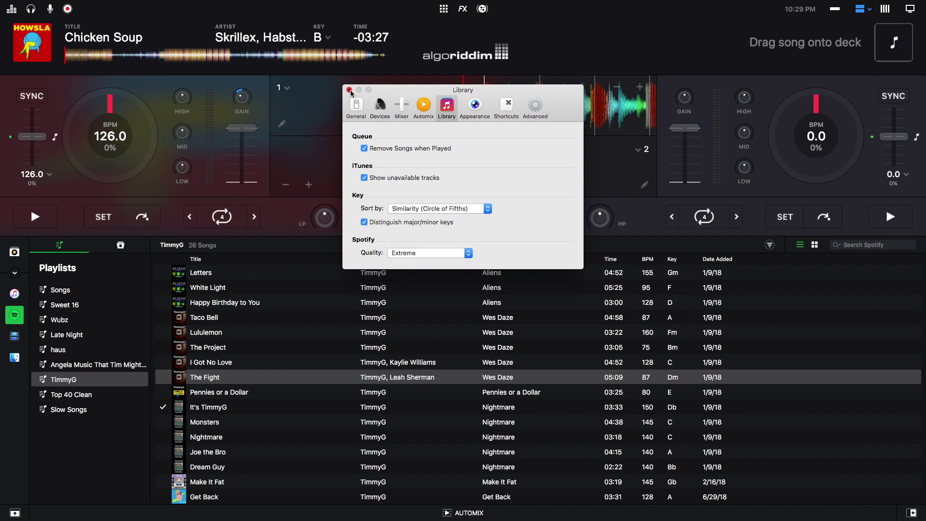
{"action": "left_click", "coordinate": [349, 90]}
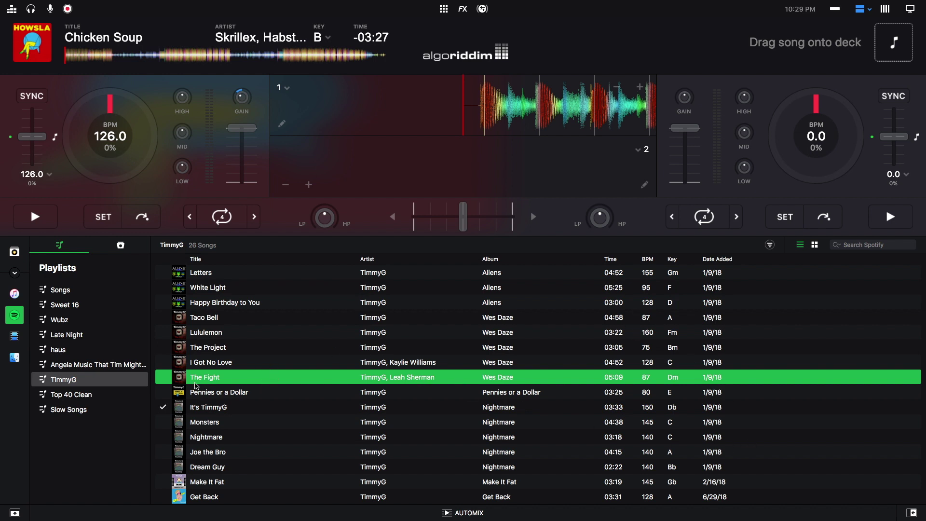
- Show the Match panel's suggestions for the playing Chicken Soup and scroll through them
{"action": "left_click", "coordinate": [912, 513]}
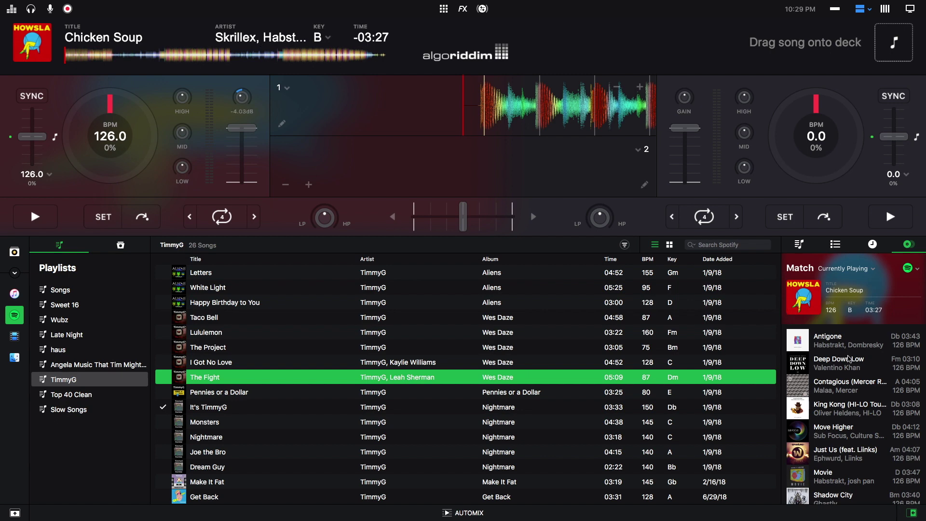
{"action": "scroll", "coordinate": [841, 340], "scroll_direction": "down", "scroll_amount": 2}
{"action": "scroll", "coordinate": [836, 352], "scroll_direction": "up", "scroll_amount": 2}
- Log out of Spotify from the Library menu
{"action": "mouse_move", "coordinate": [208, 6]}
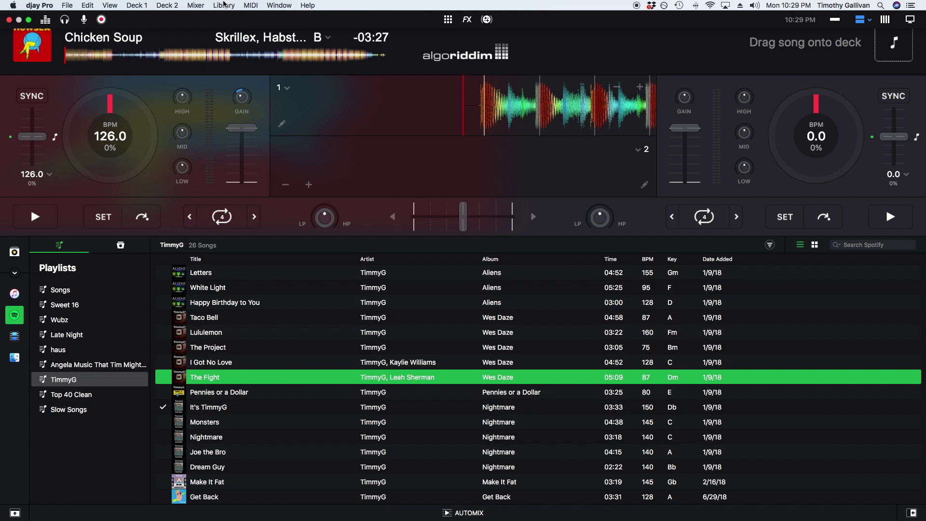
{"action": "left_click", "coordinate": [223, 5]}
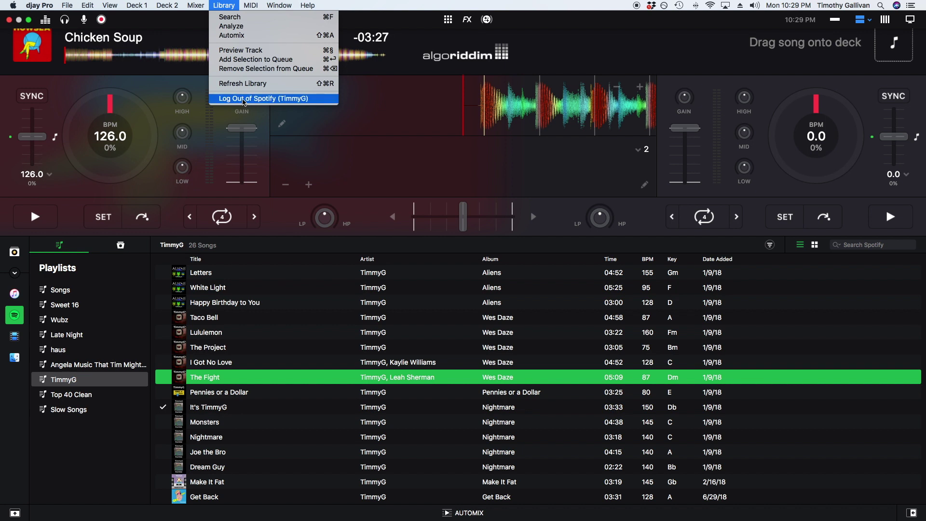
{"action": "left_click", "coordinate": [308, 99]}
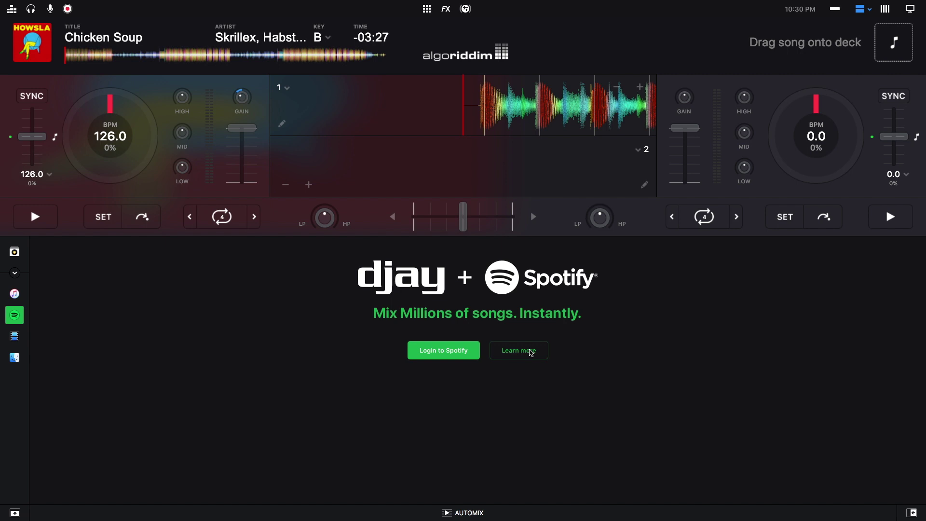
{"action": "left_click", "coordinate": [68, 9]}
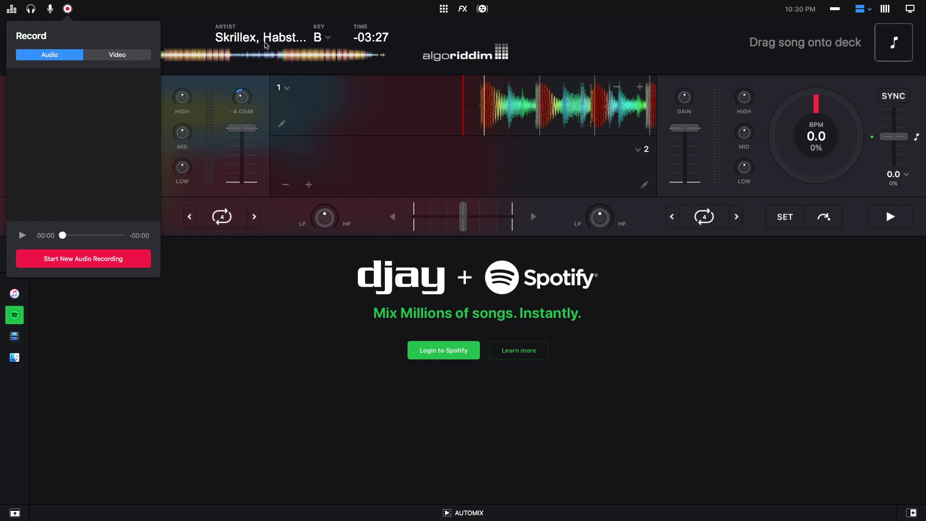
{"action": "left_click", "coordinate": [84, 264]}
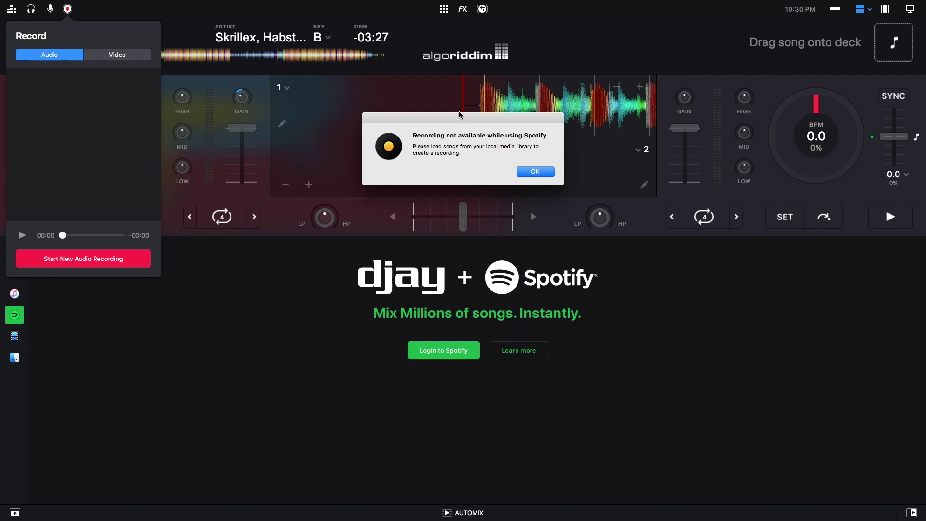
{"action": "key", "text": "Return"}
{"action": "left_click", "coordinate": [129, 6]}
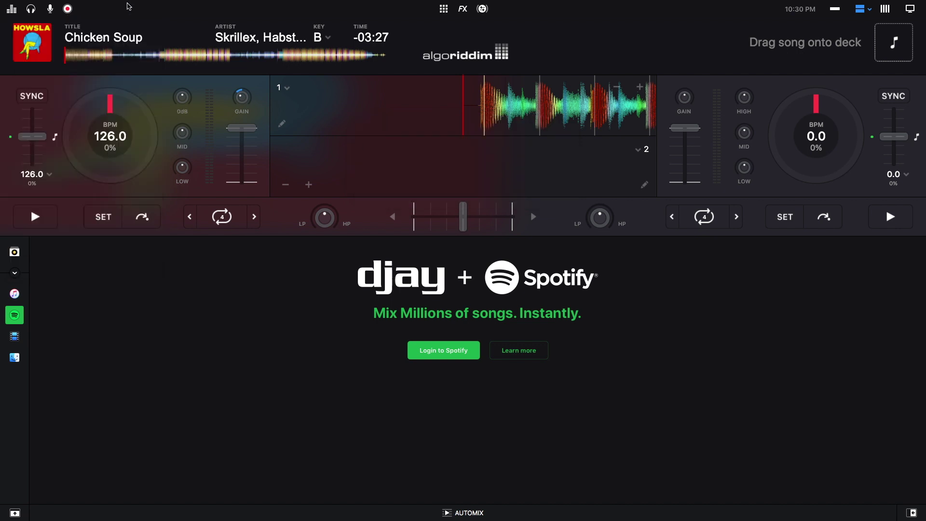